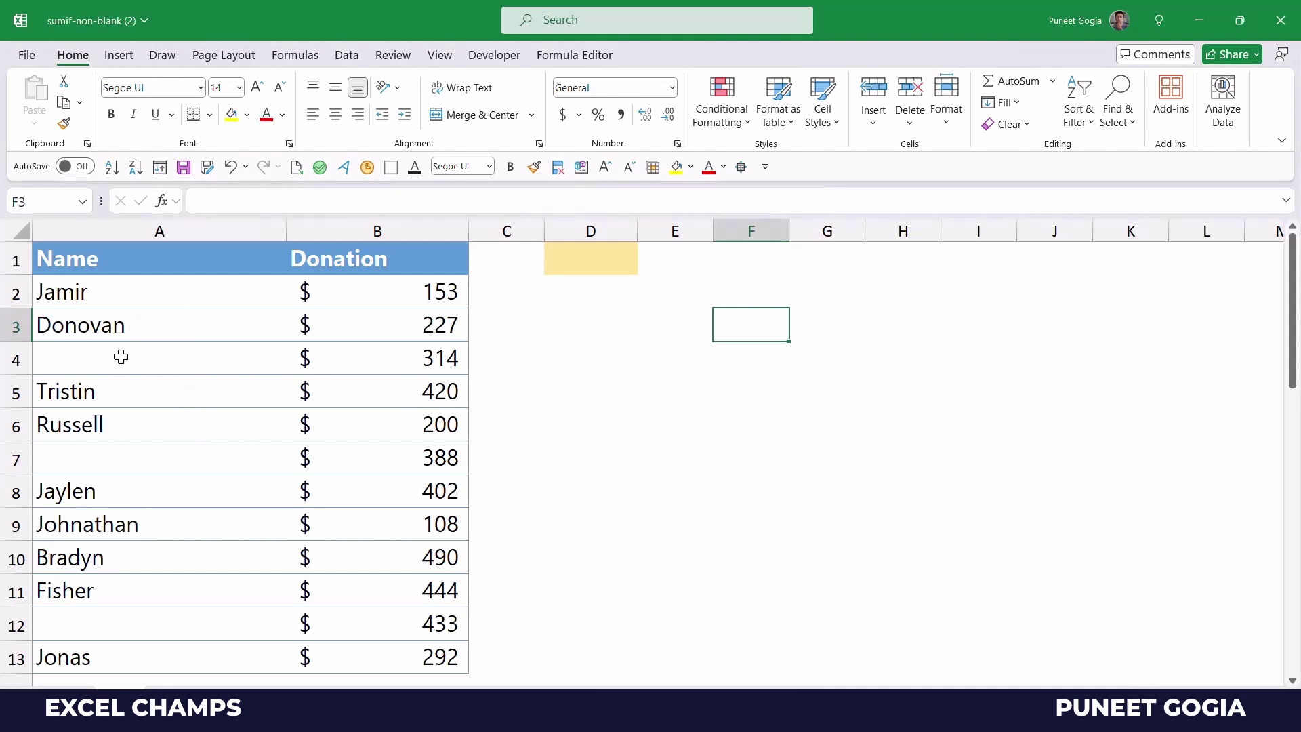
# - Begin a SUMIF in D1 with criteria range A2:A13 and the non-blank criterion "<>"
pyautogui.click(589, 261)
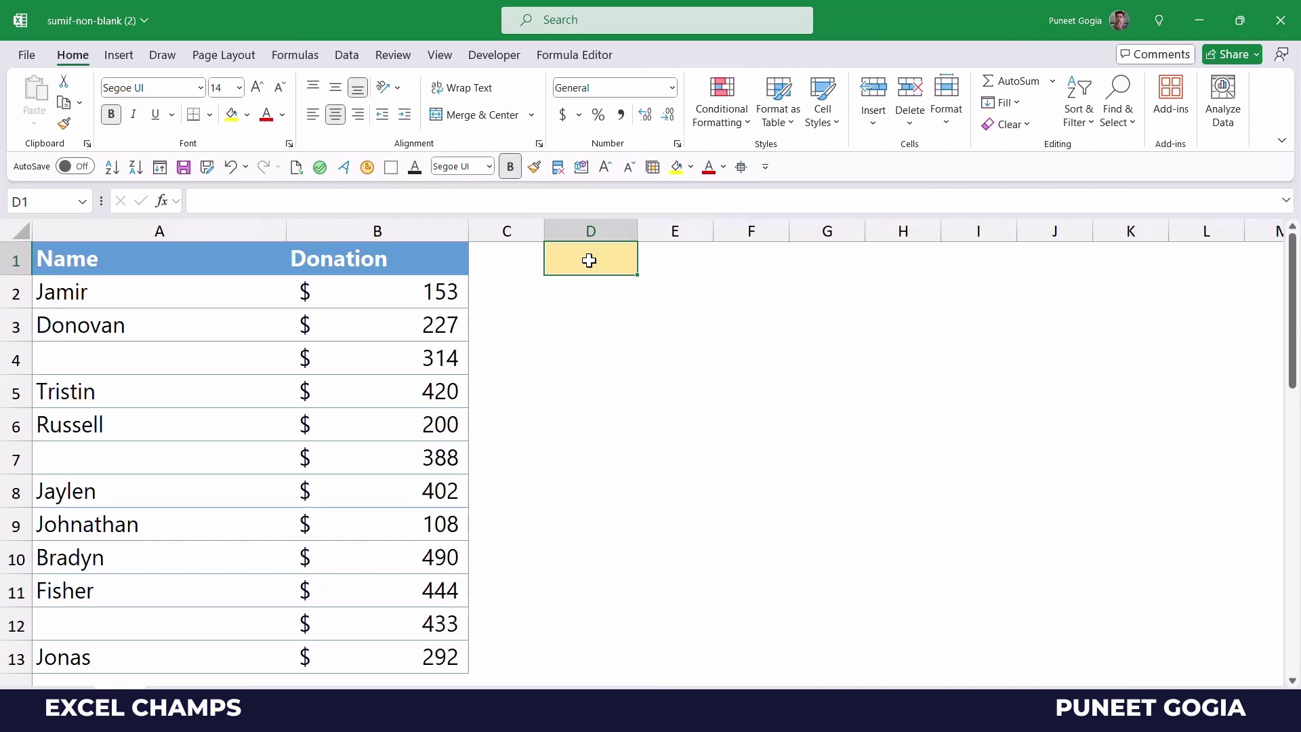
pyautogui.write('=S')
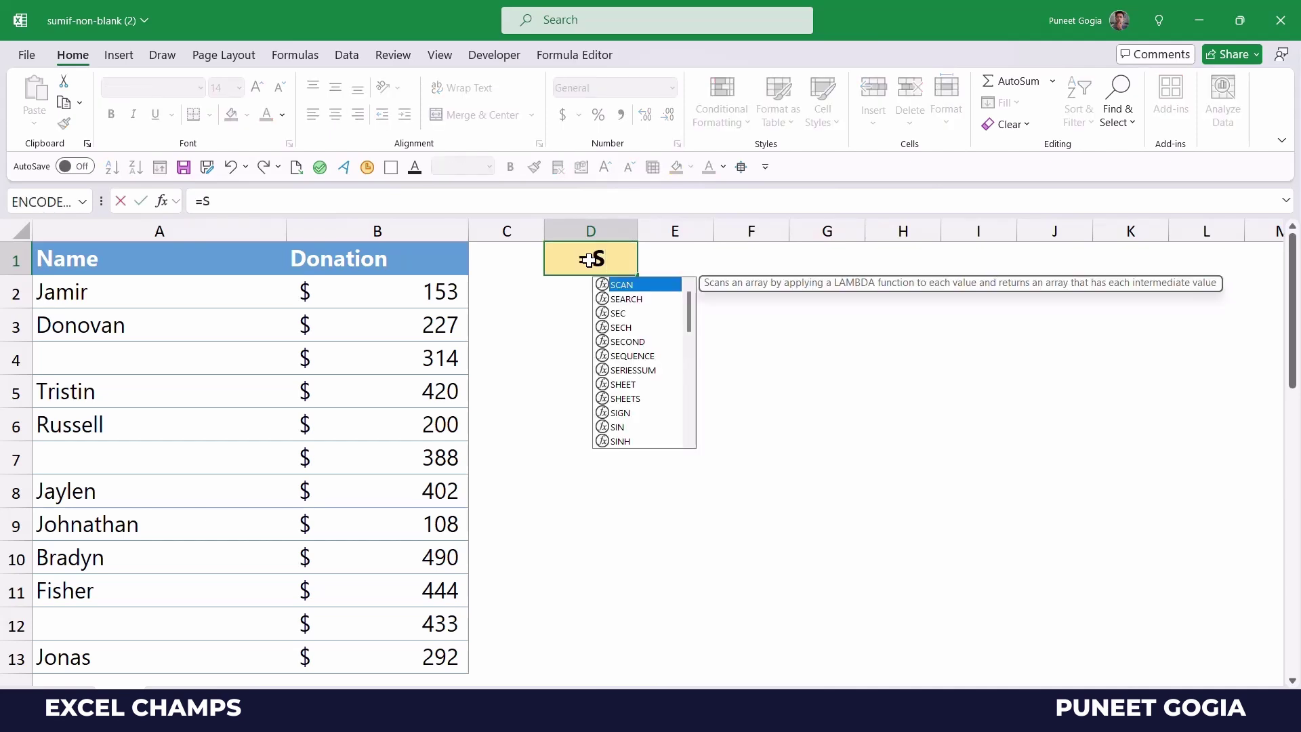
pyautogui.write('umif')
pyautogui.press('Tab')
pyautogui.press('Left')
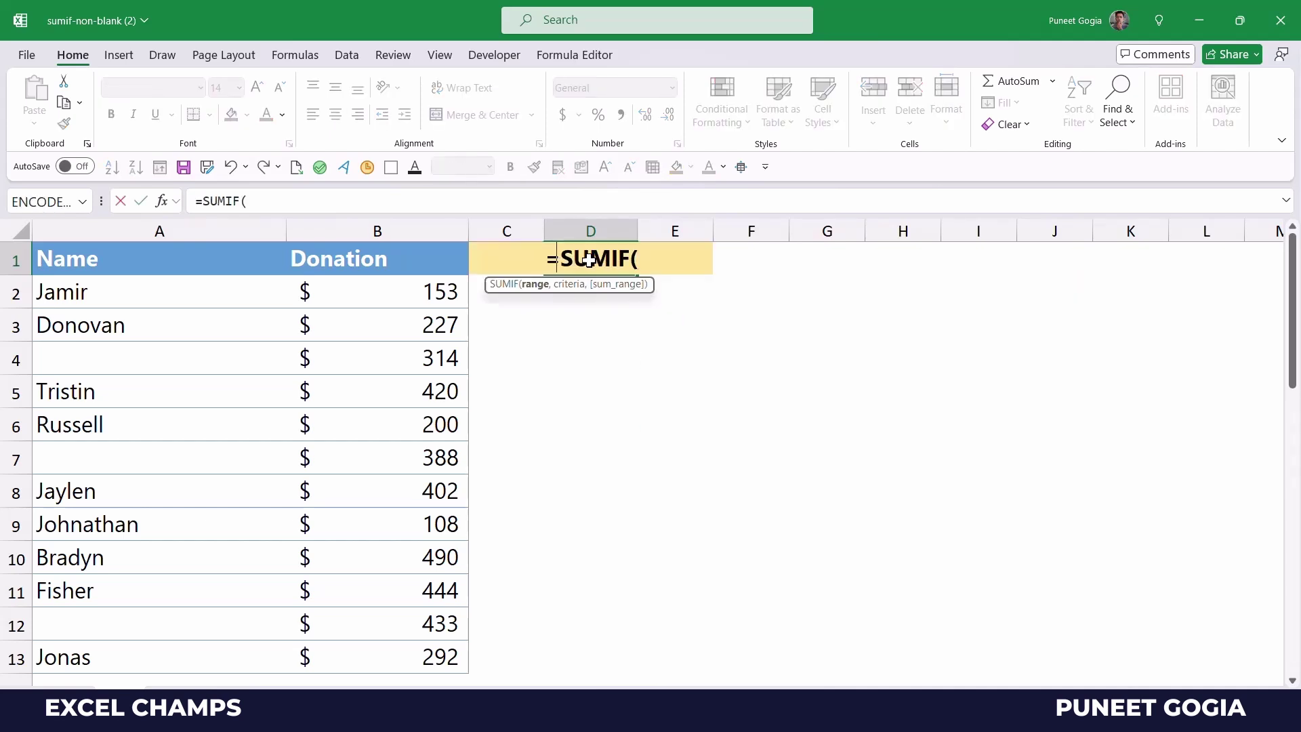
pyautogui.press('Down')
pyautogui.press('Left')
pyautogui.press('Left')
pyautogui.hotkey('shift', 'Down')
pyautogui.hotkey('shift', 'Down')
pyautogui.hotkey('shift', 'Down')
pyautogui.hotkey('shift', 'Down')
pyautogui.hotkey('shift', 'Down')
pyautogui.hotkey('shift', 'Down')
pyautogui.hotkey('shift', 'Down')
pyautogui.hotkey('shift', 'Down')
pyautogui.hotkey('shift', 'Down')
pyautogui.hotkey('shift', 'Down')
pyautogui.hotkey('shift', 'Down')
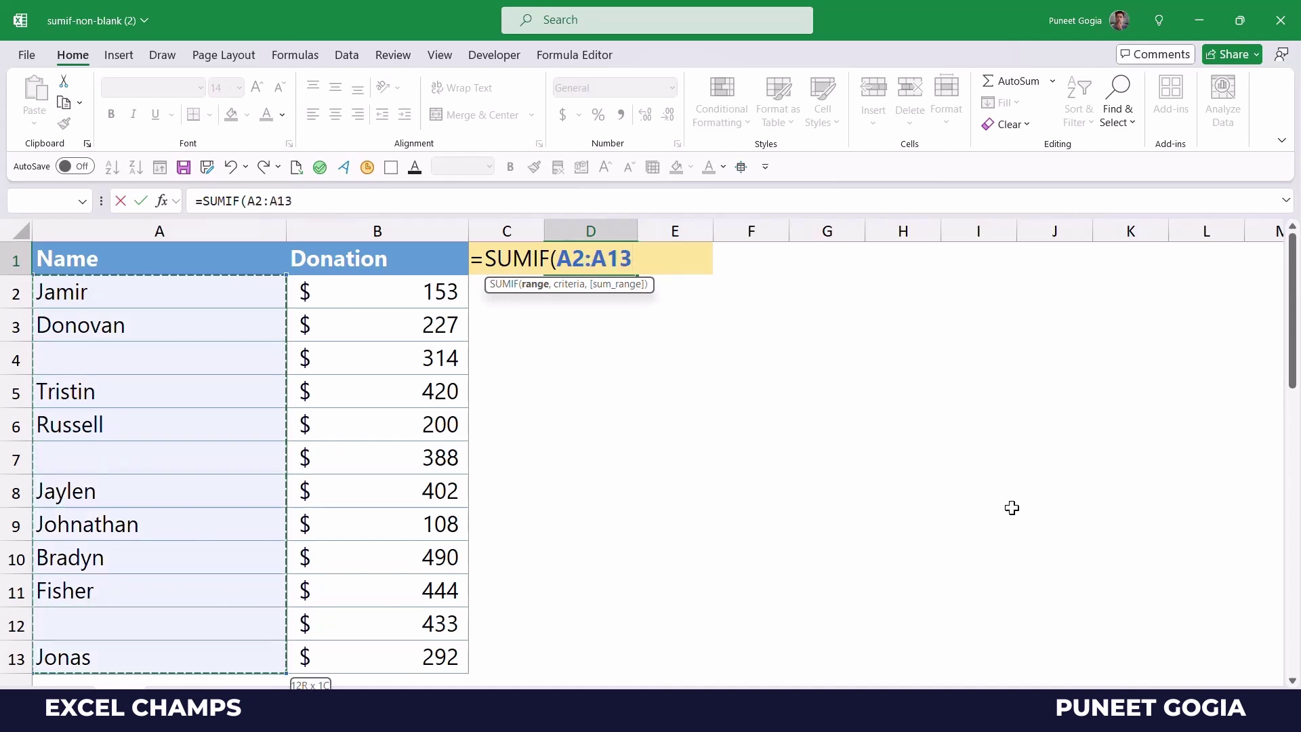
pyautogui.write(',')
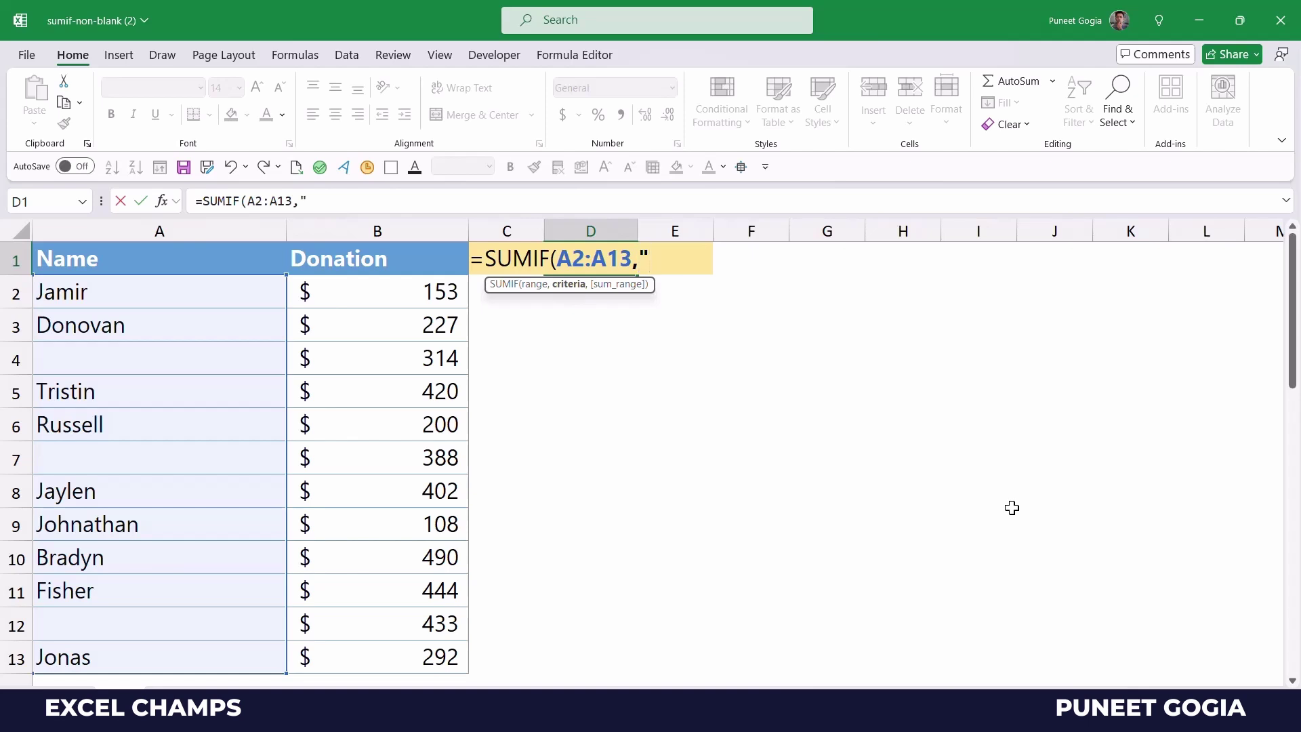
pyautogui.write('<>",')
# - Add sum range B2:B13 to complete =SUMIF(A2:A13,"<>",B2:B13), returning 3050
pyautogui.press('Left')
pyautogui.press('Down')
pyautogui.press('Left')
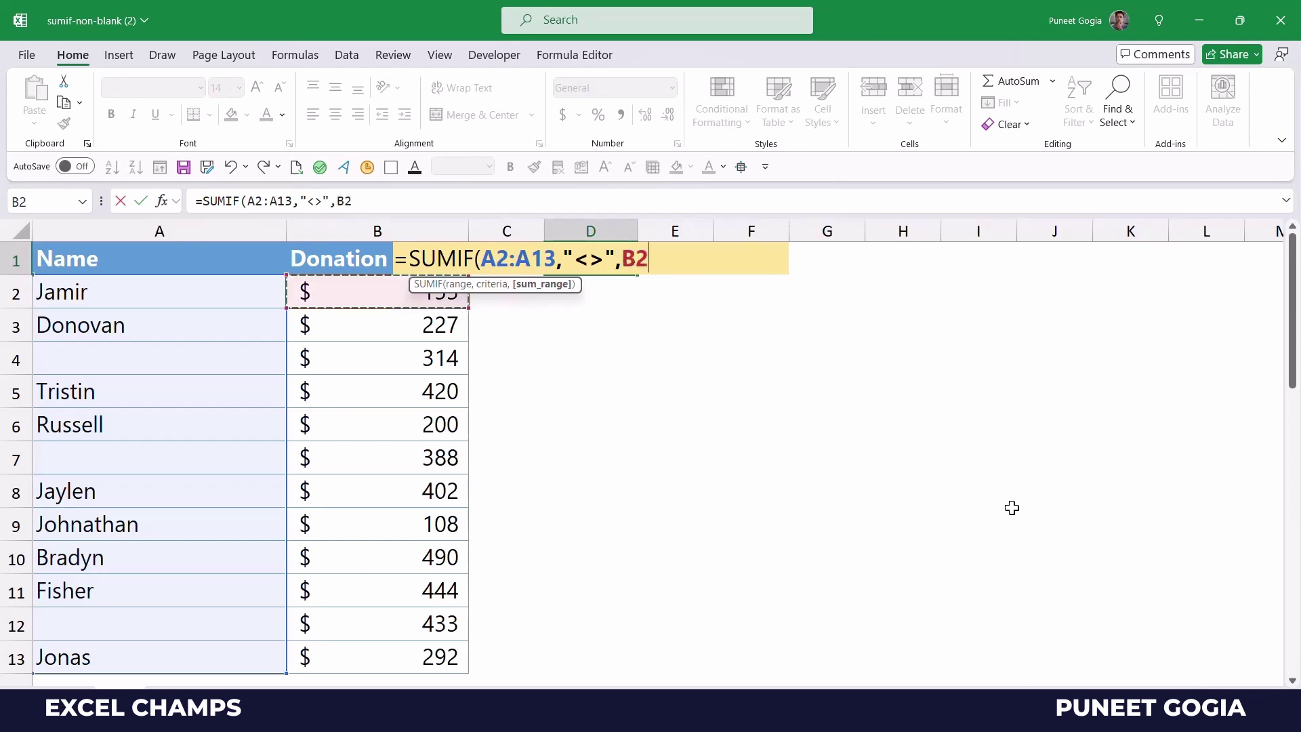
pyautogui.hotkey('ctrl', 'shift', 'Down')
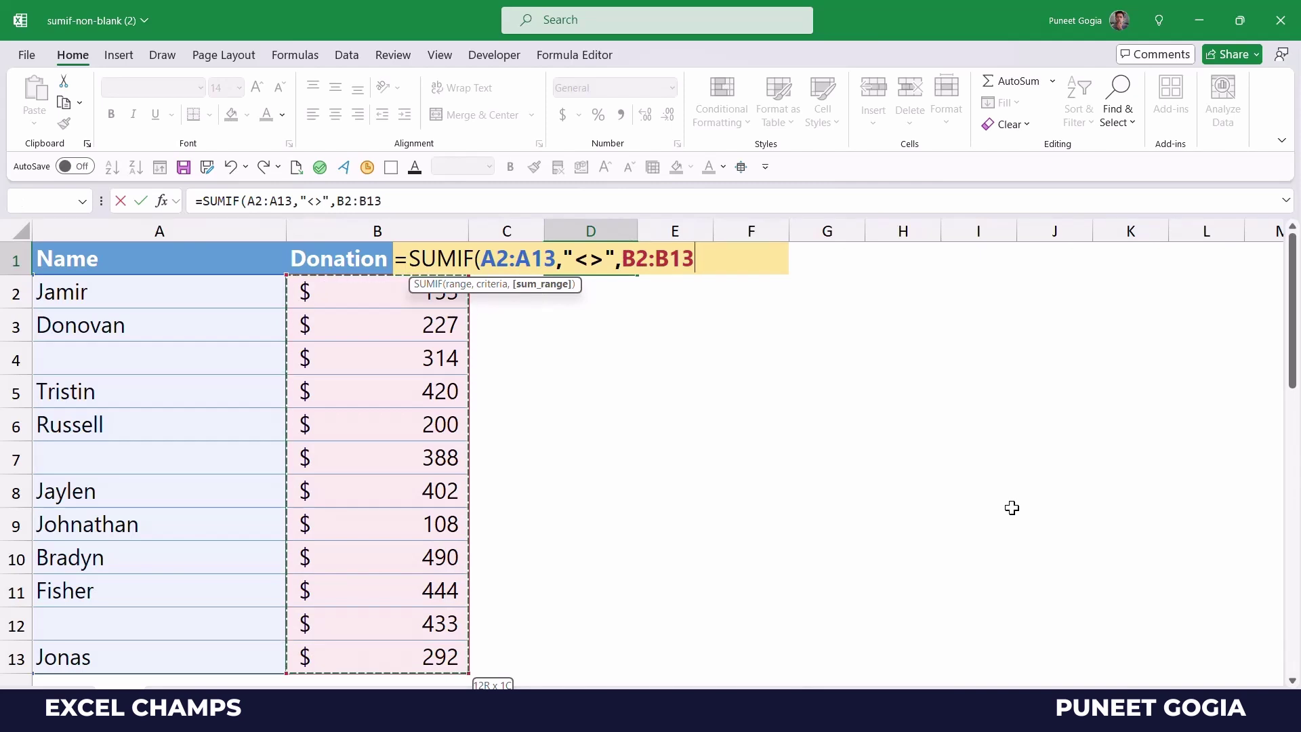
pyautogui.write(')')
pyautogui.press('Return')
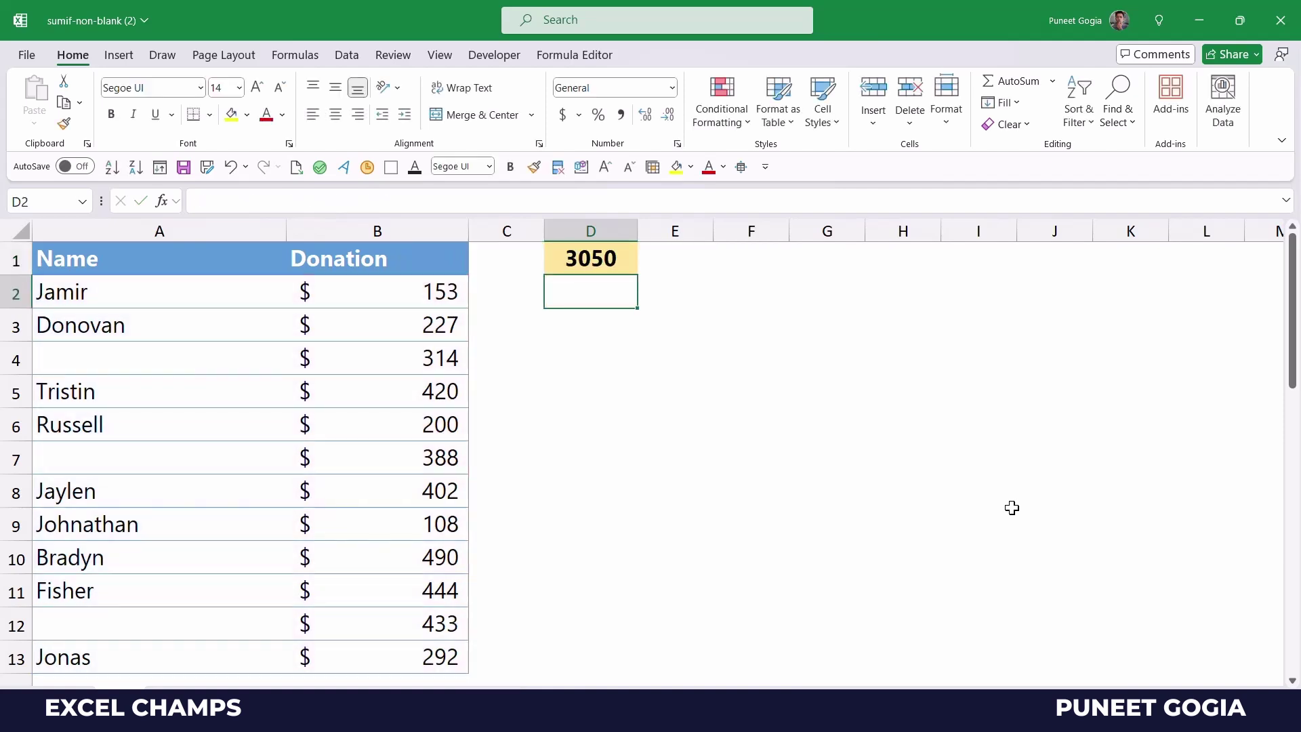
pyautogui.press('Up')
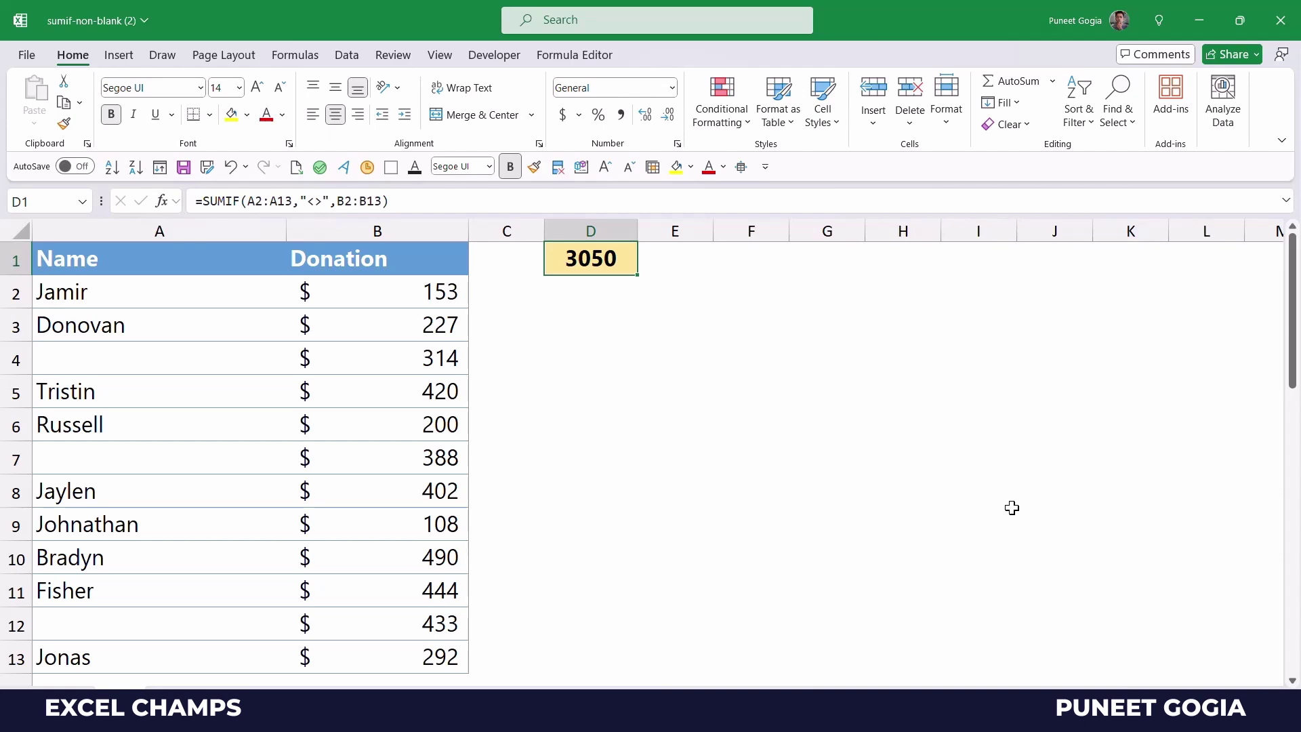
pyautogui.click(750, 502)
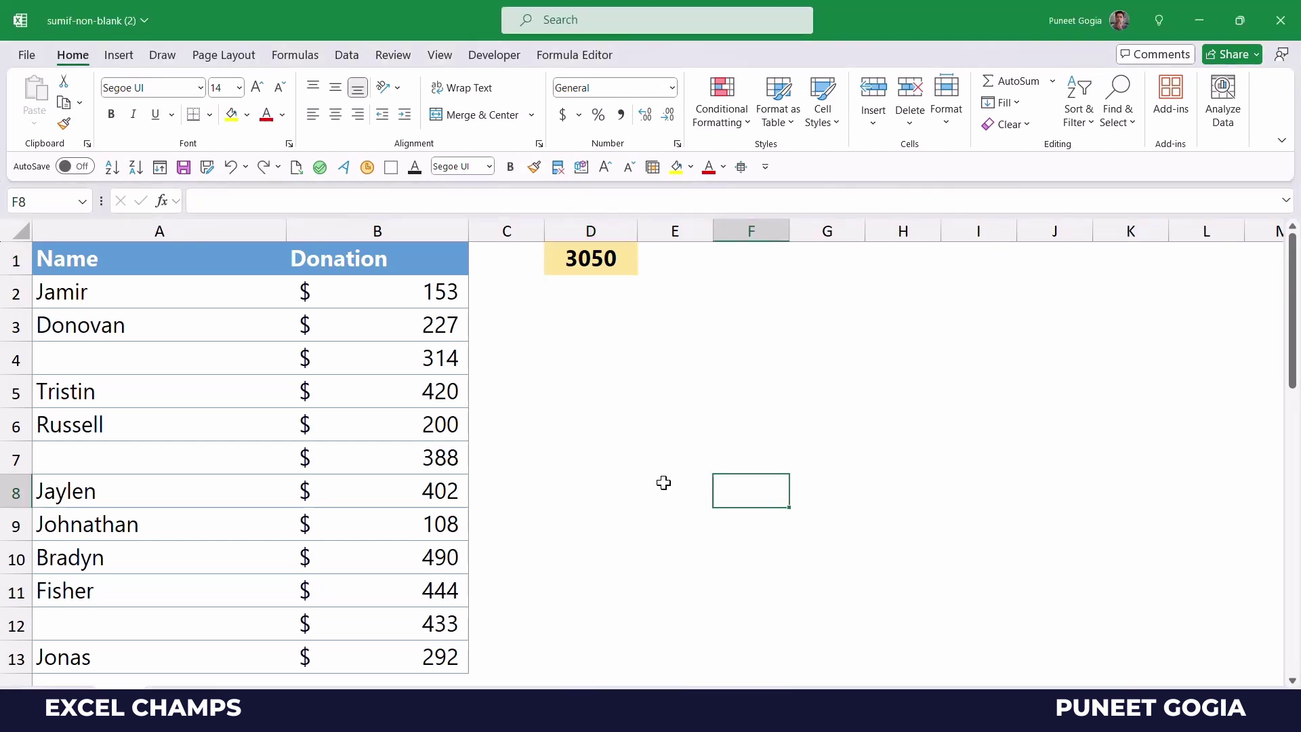
pyautogui.click(156, 350)
pyautogui.doubleClick(143, 371)
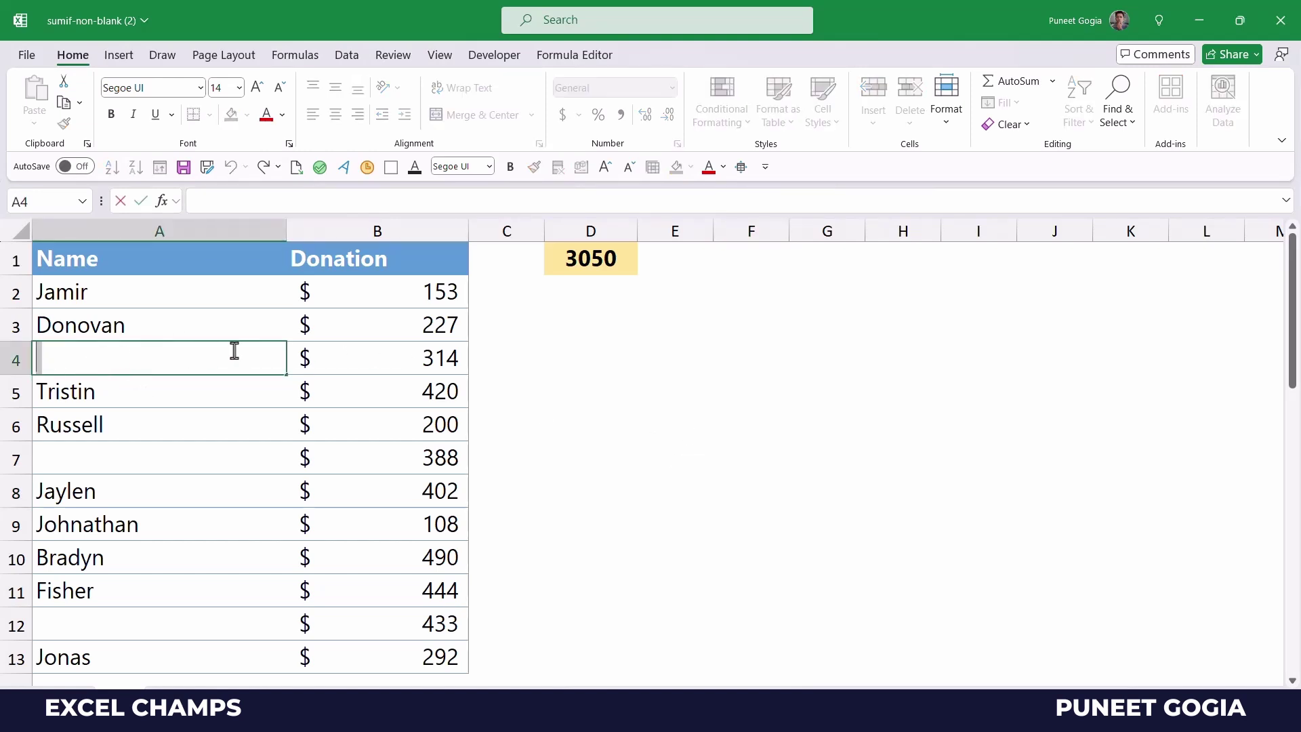
pyautogui.click(605, 322)
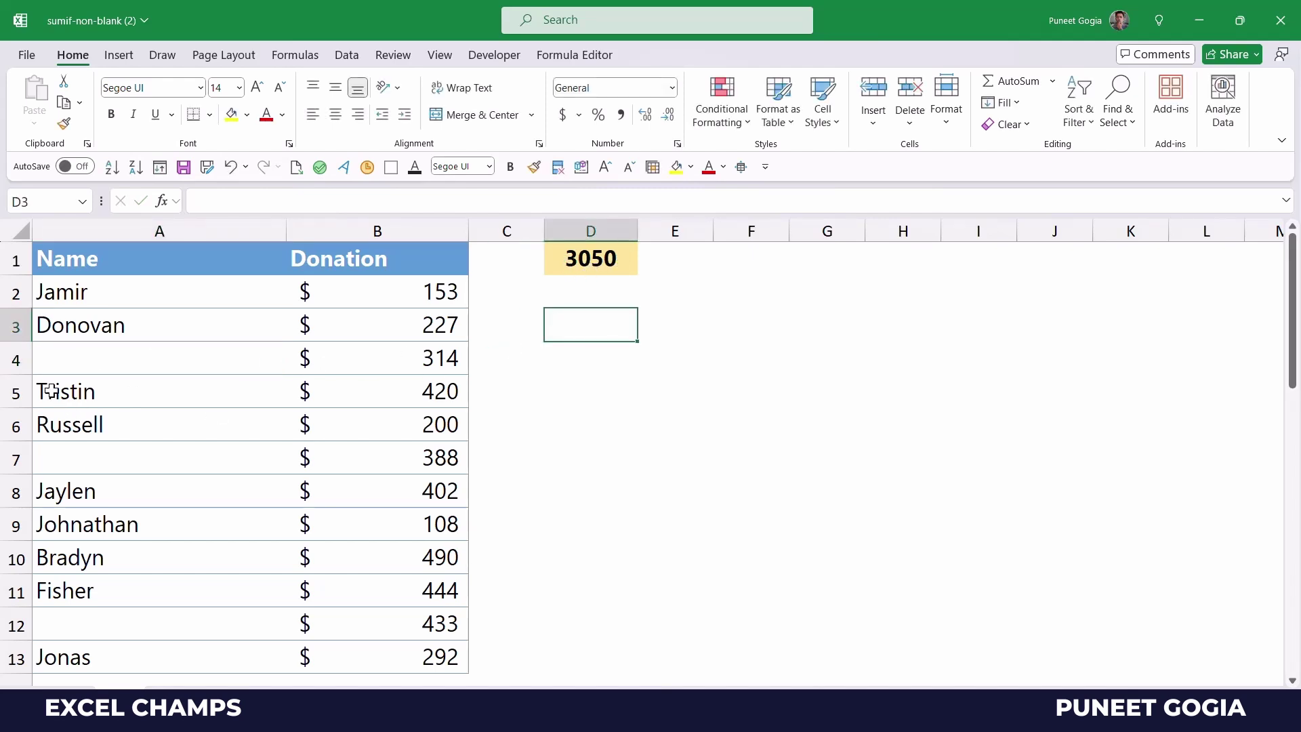
pyautogui.click(57, 369)
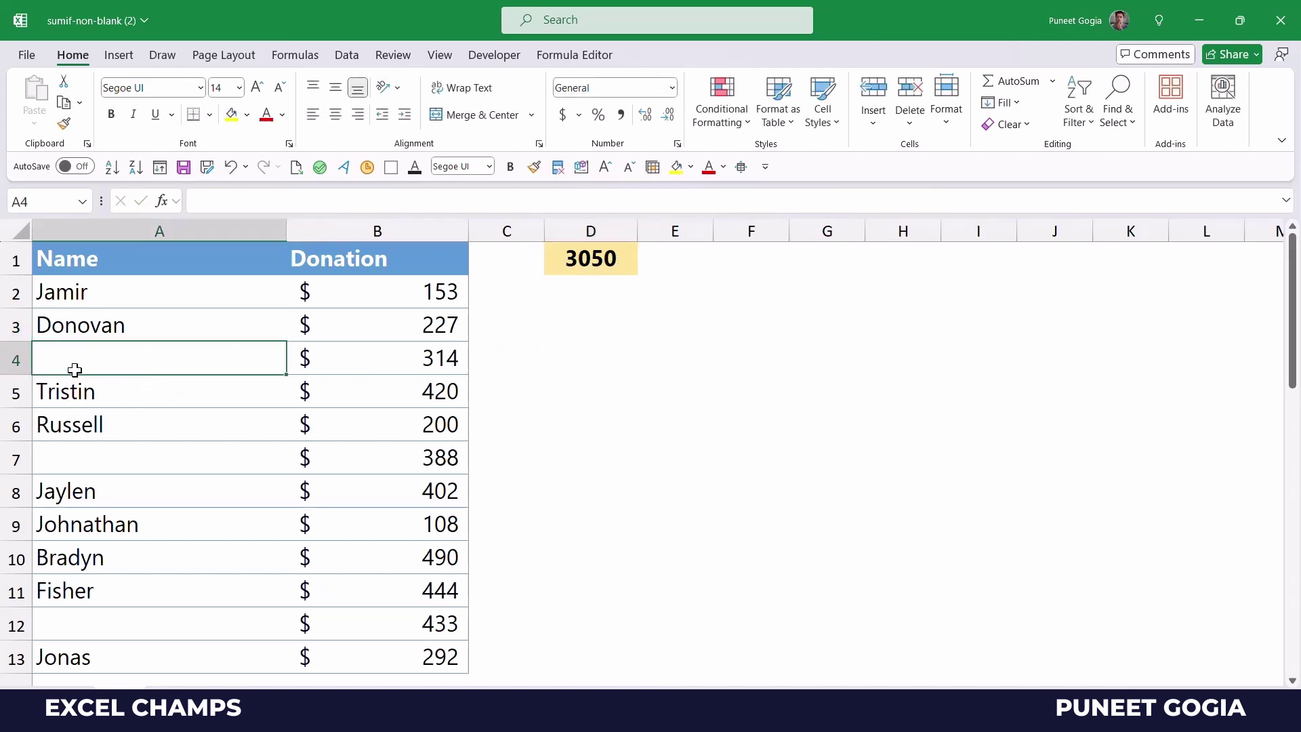
pyautogui.doubleClick(79, 355)
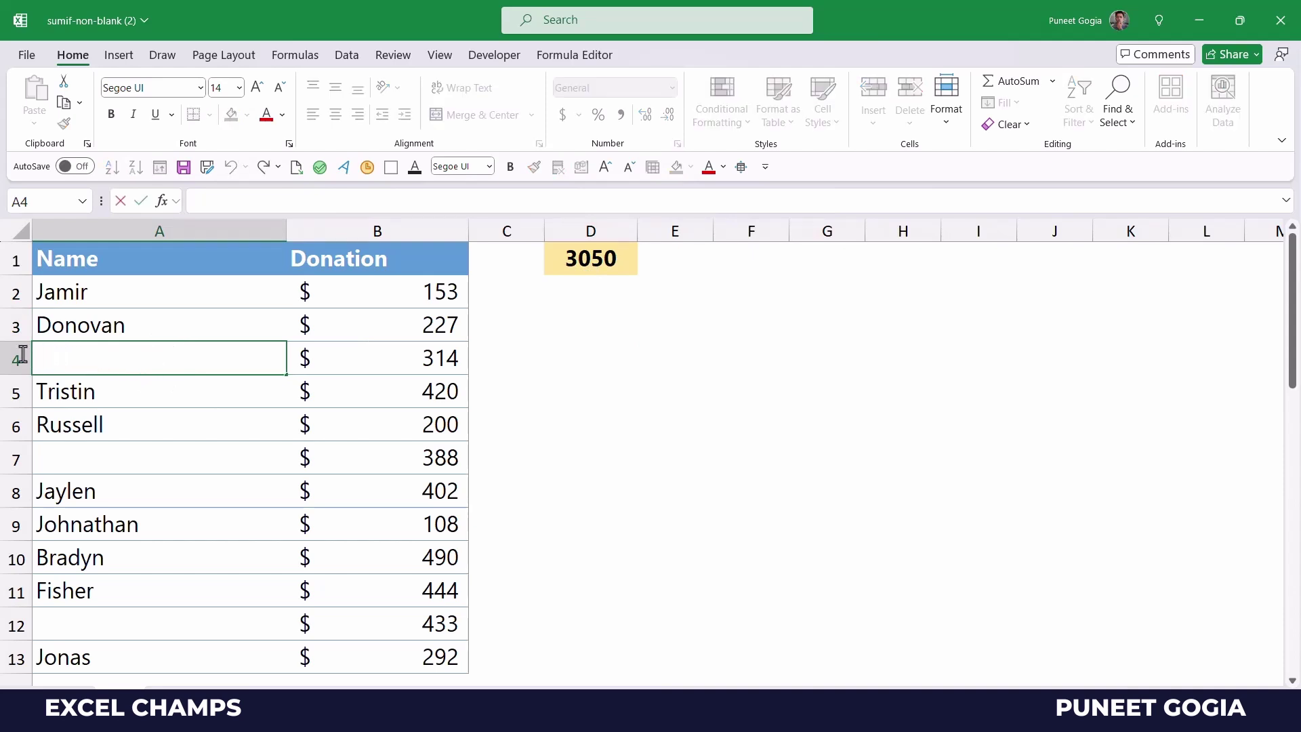
pyautogui.click(645, 336)
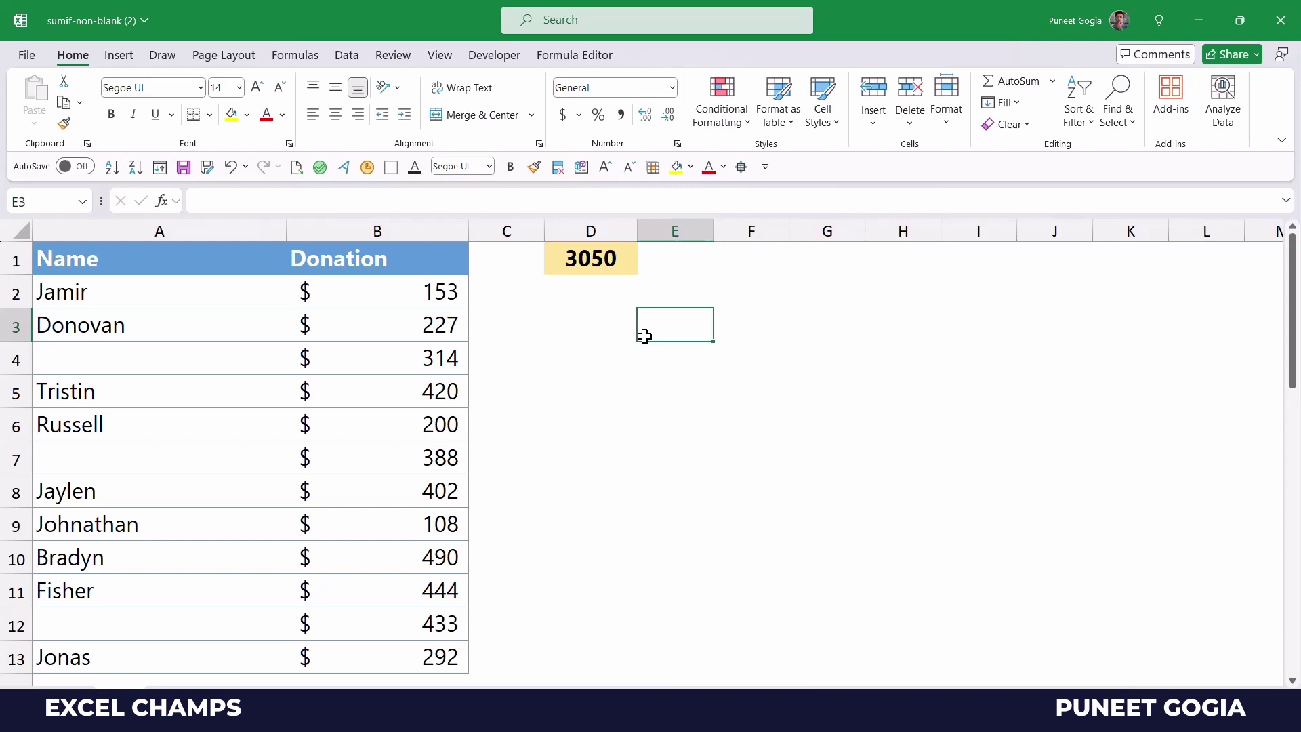
pyautogui.click(757, 290)
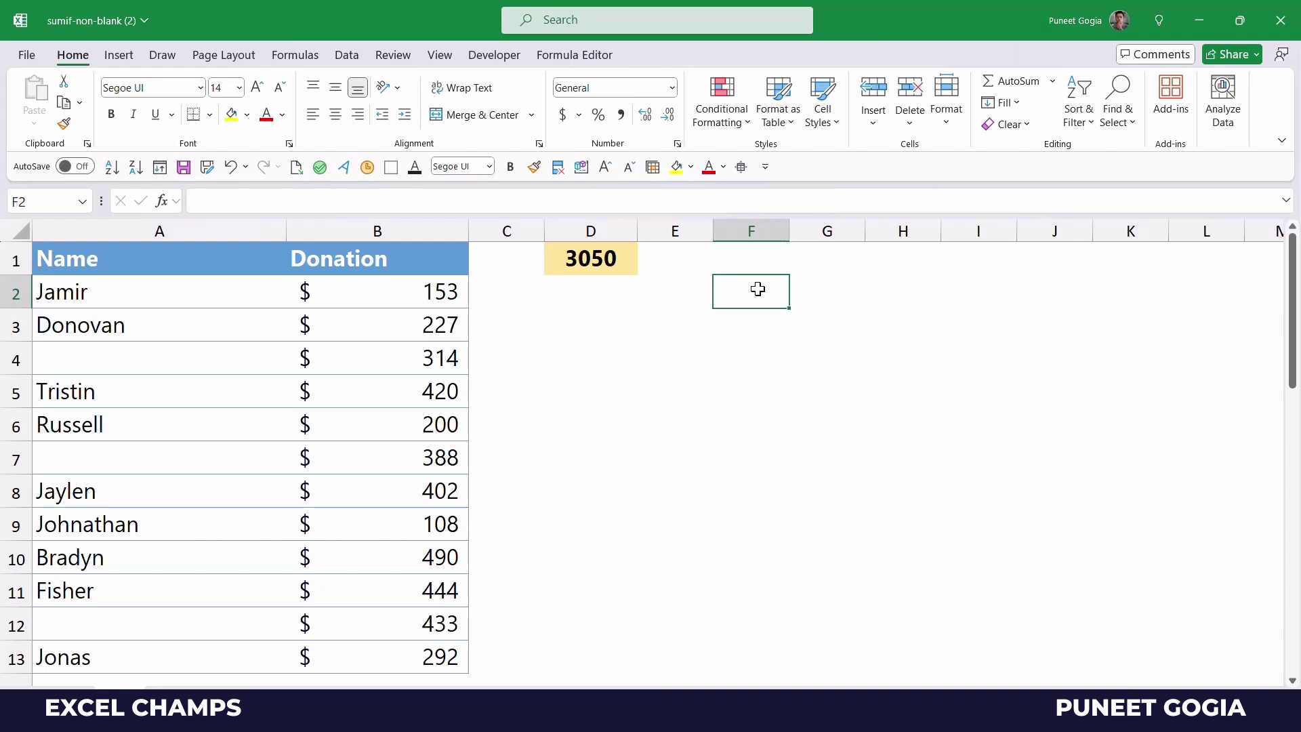
# - Enter =TRIM(A2:A13) in F2 and review the spilled names, noting blanks in F4, F7 and F12
pyautogui.write('=tri')
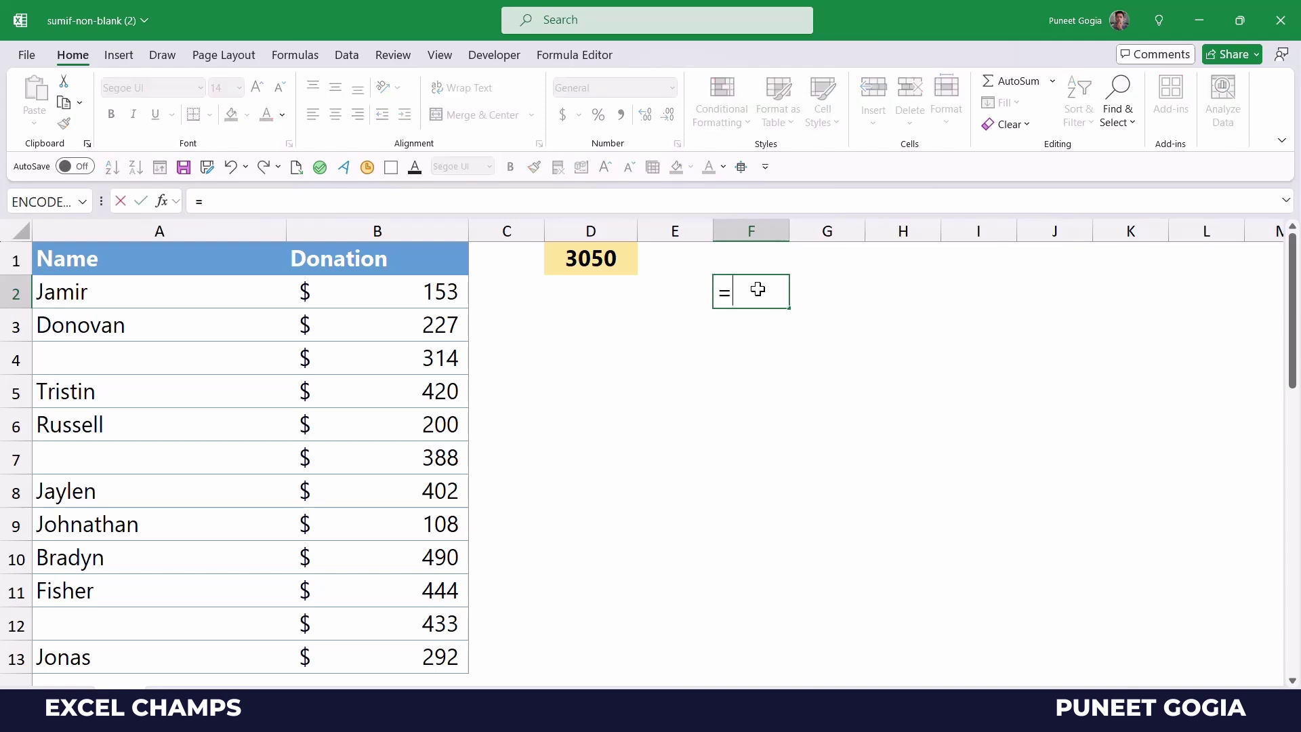
pyautogui.press('Tab')
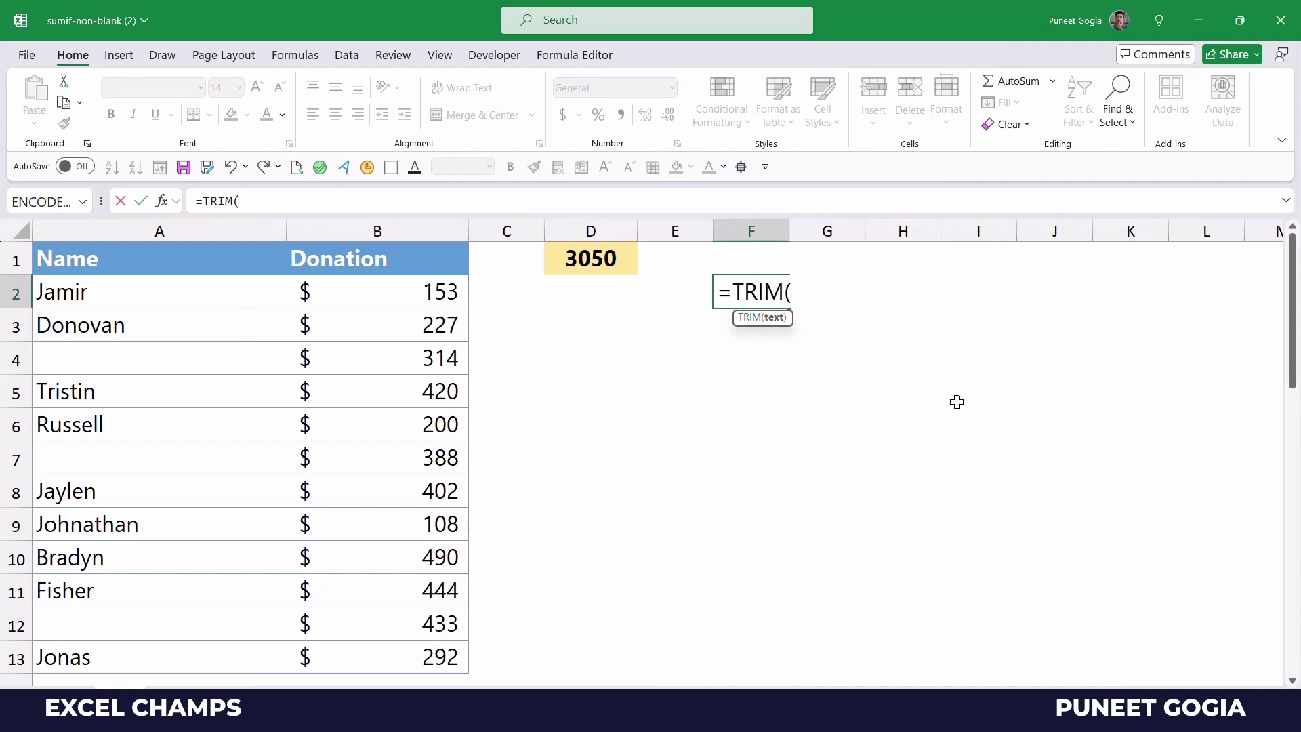
pyautogui.press('Left')
pyautogui.press('Left')
pyautogui.press('Left')
pyautogui.press('Left')
pyautogui.press('Left')
pyautogui.hotkey('shift', 'Down')
pyautogui.hotkey('shift', 'Down')
pyautogui.hotkey('shift', 'Down')
pyautogui.hotkey('shift', 'Down')
pyautogui.hotkey('shift', 'Down')
pyautogui.hotkey('shift', 'Down')
pyautogui.hotkey('shift', 'Down')
pyautogui.hotkey('shift', 'Down')
pyautogui.hotkey('shift', 'Down')
pyautogui.hotkey('shift', 'Down')
pyautogui.hotkey('shift', 'Down')
pyautogui.write(')')
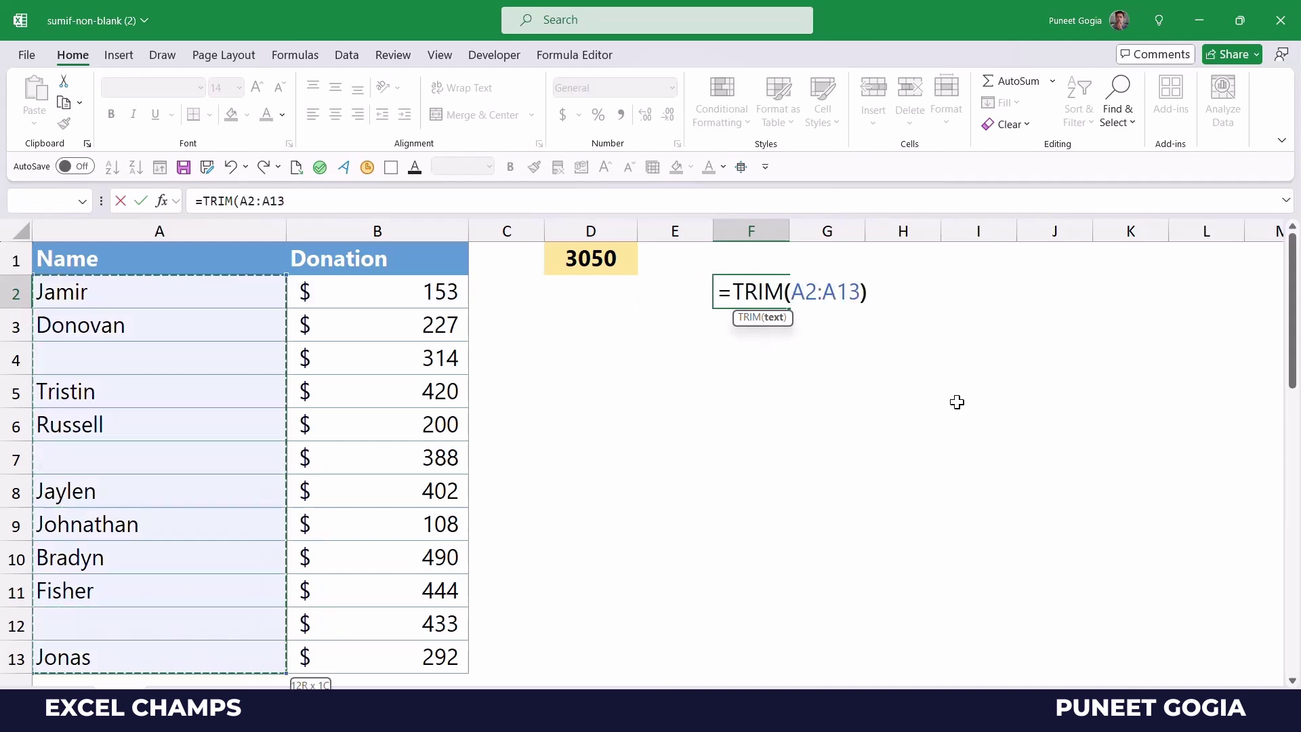
pyautogui.press('Return')
pyautogui.press('Down')
pyautogui.press('Down')
pyautogui.press('Down')
pyautogui.press('Down')
pyautogui.press('Down')
pyautogui.press('Down')
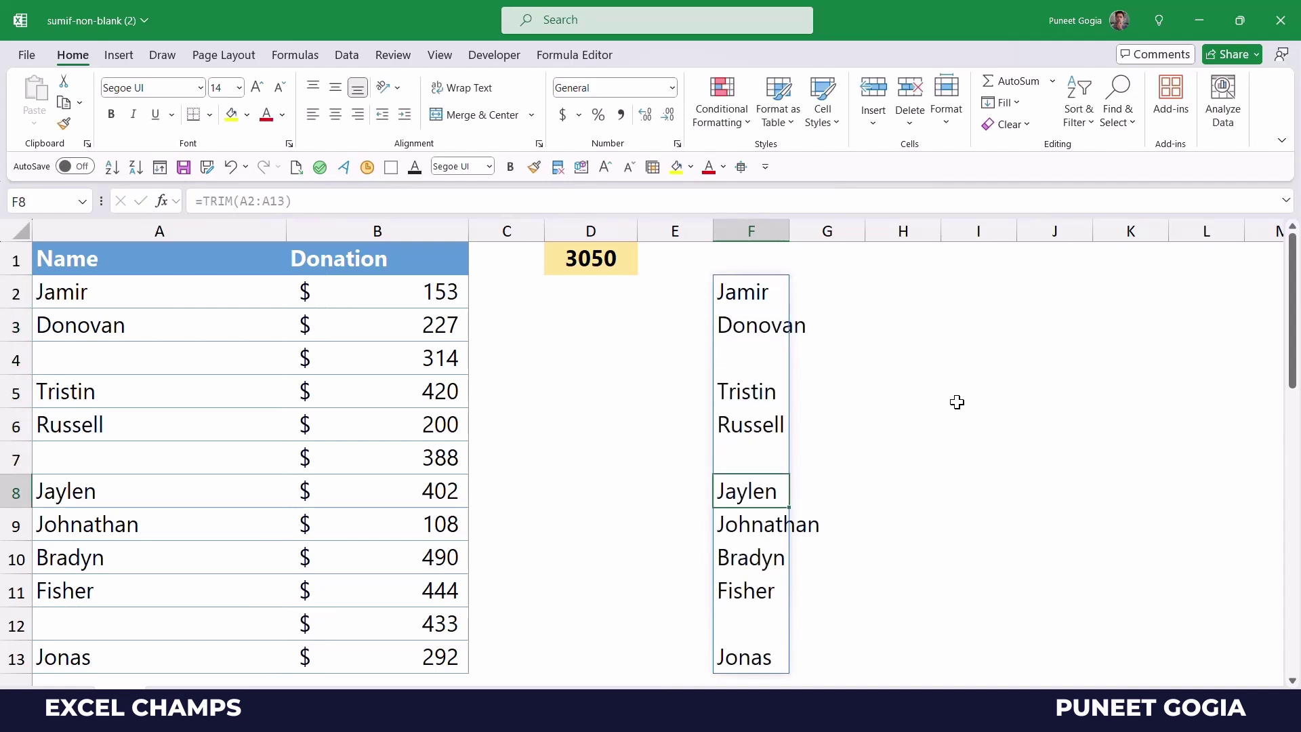
pyautogui.press('Up')
pyautogui.press('Up')
pyautogui.press('Up')
pyautogui.press('Up')
pyautogui.press('Up')
pyautogui.press('Up')
pyautogui.press('Up')
pyautogui.press('Down')
pyautogui.press('Right')
pyautogui.press('Left')
# - Change F2 to =LEN(TRIM(A2:A13)) and recheck the blank-looking A4, which shows length 0
pyautogui.click(197, 201)
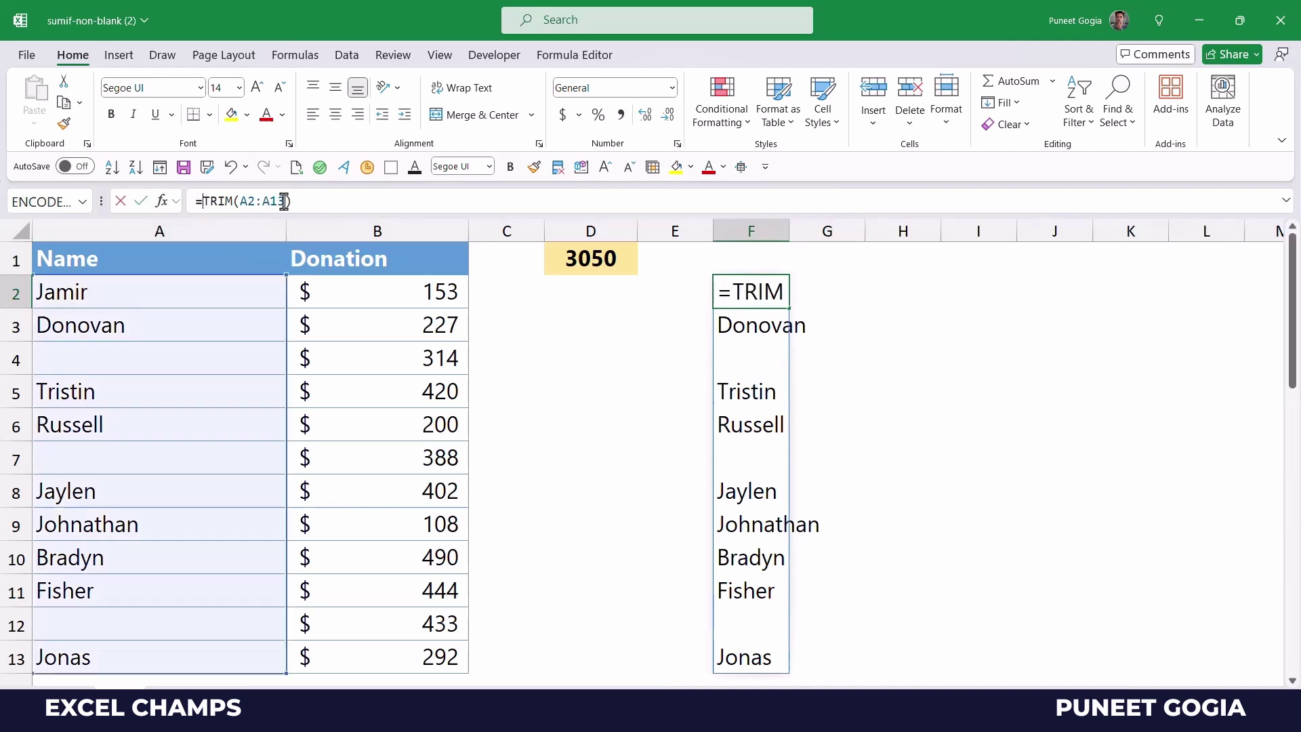
pyautogui.write('LEN(')
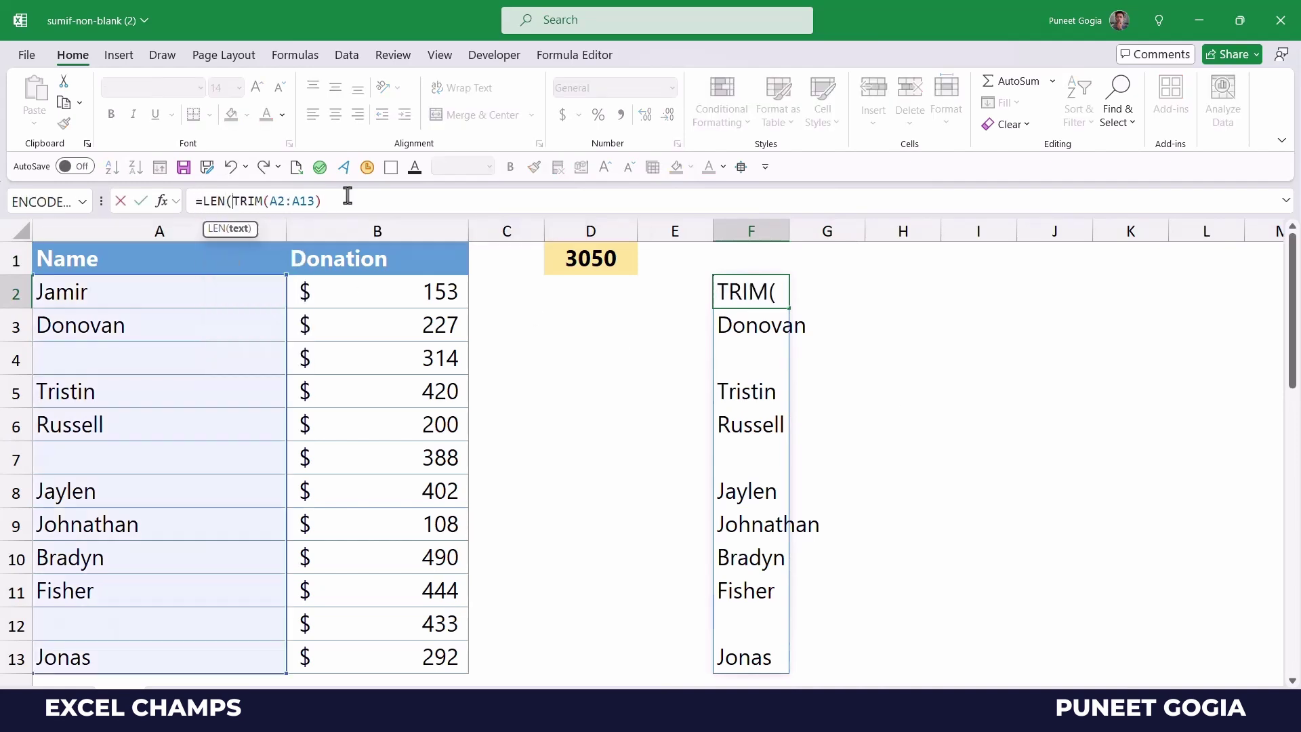
pyautogui.click(377, 201)
pyautogui.write(')')
pyautogui.press('Return')
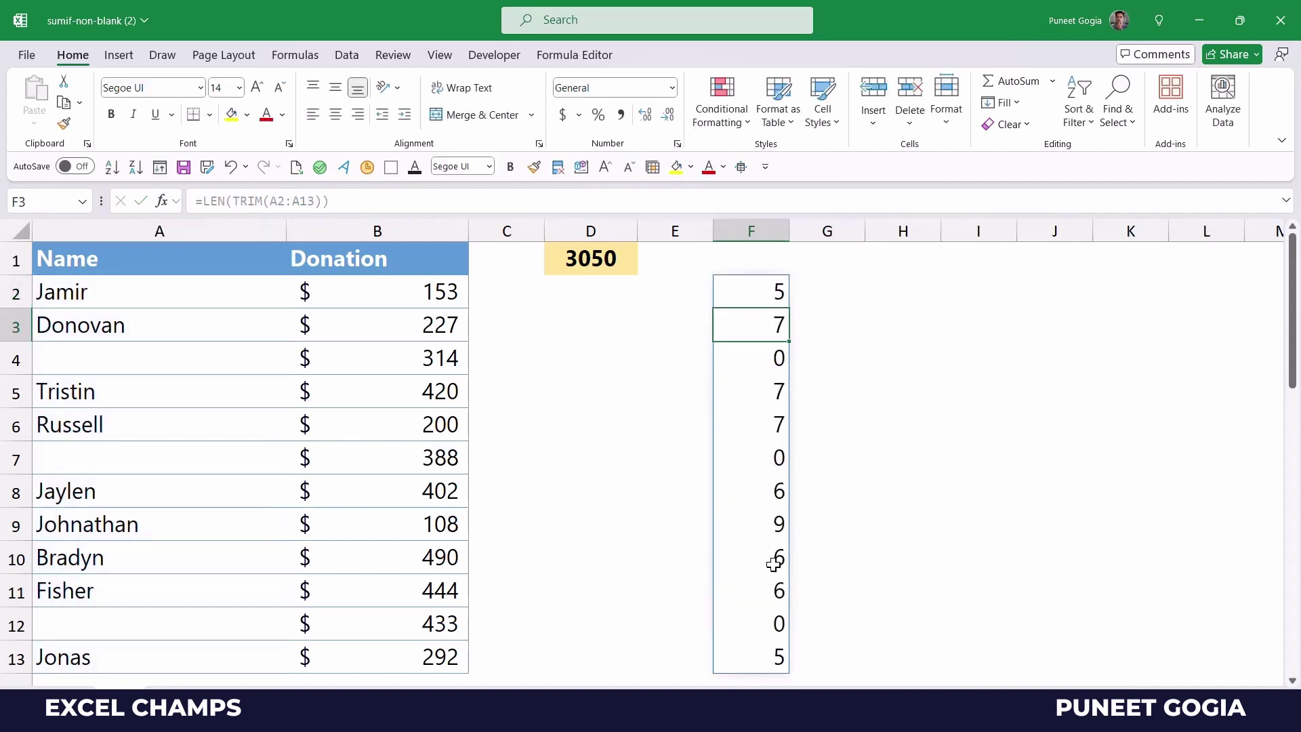
pyautogui.doubleClick(89, 355)
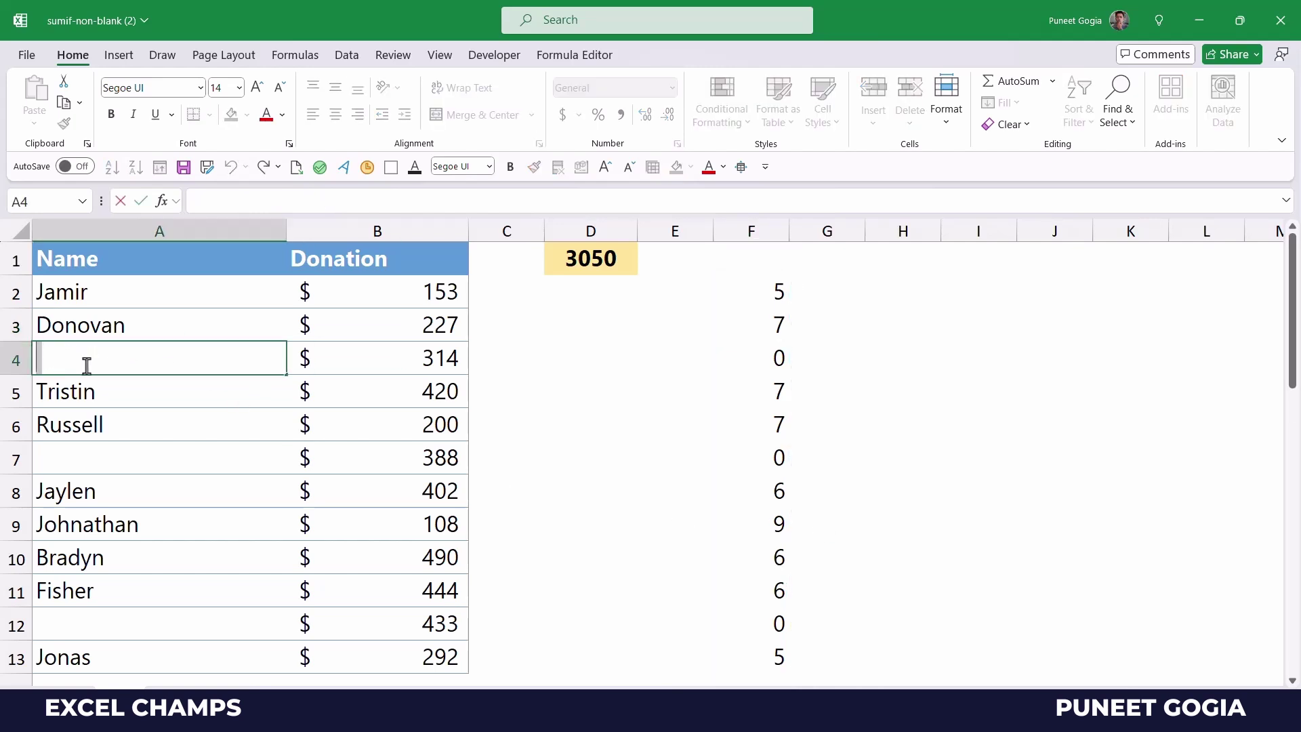
pyautogui.press('Escape')
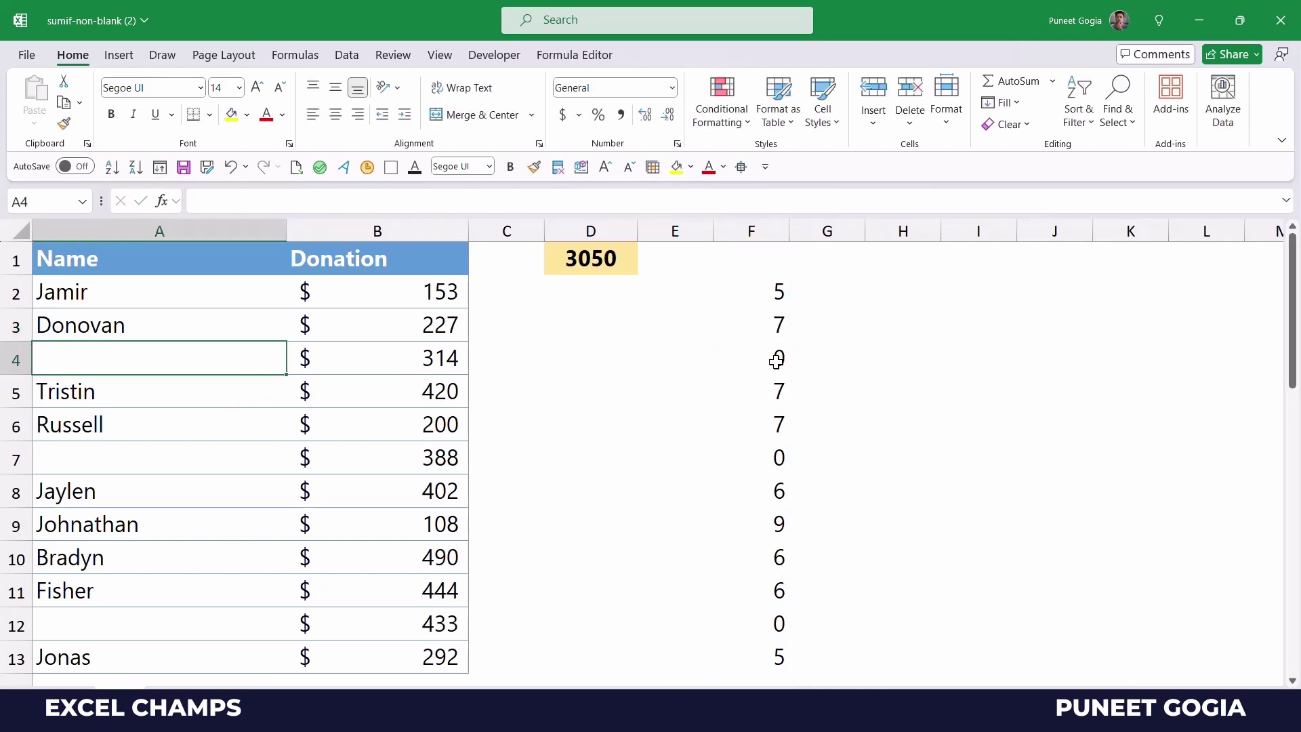
# - Enter =LEN(A2:A13) in H2 and compare H4's length of 1 against F4's 0
pyautogui.click(900, 298)
pyautogui.write('=Len')
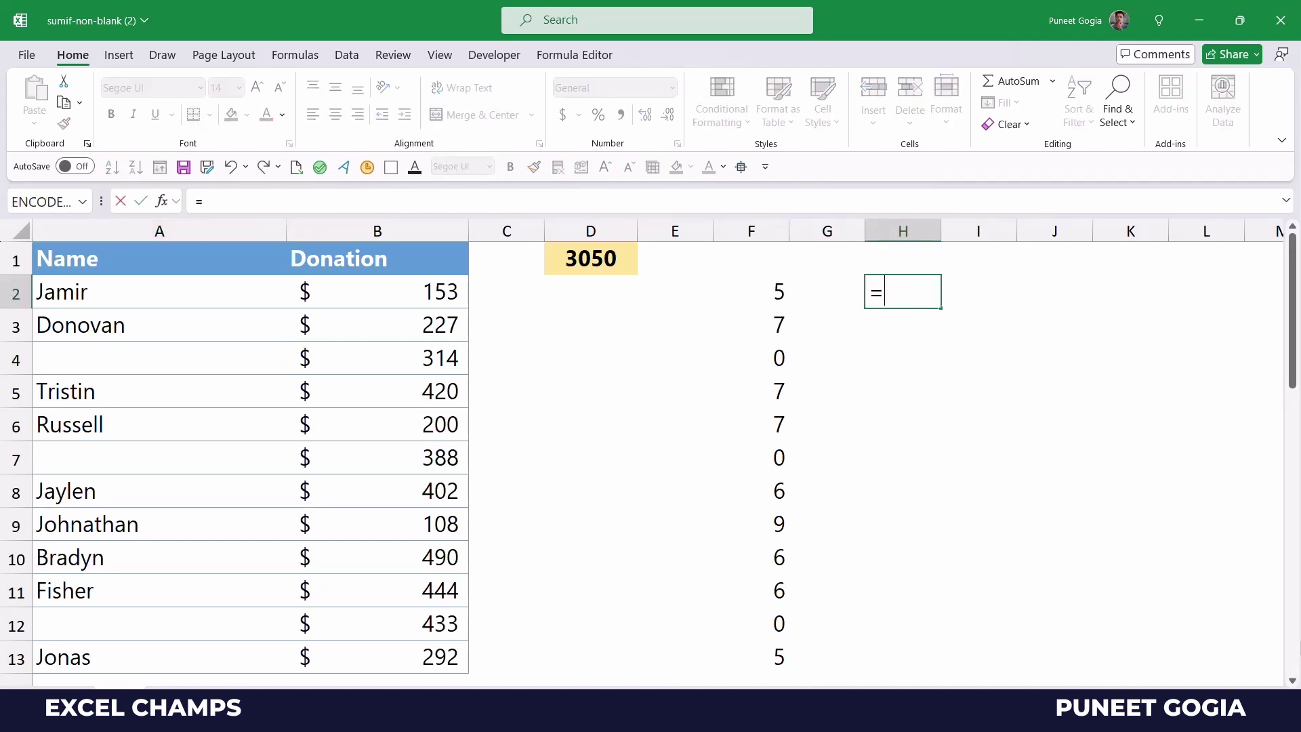
pyautogui.press('Tab')
pyautogui.press('Left')
pyautogui.press('Left')
pyautogui.press('Left')
pyautogui.press('Left')
pyautogui.press('Left')
pyautogui.press('Left')
pyautogui.press('Left')
pyautogui.hotkey('shift', 'Down')
pyautogui.hotkey('shift', 'Down')
pyautogui.hotkey('shift', 'Down')
pyautogui.hotkey('shift', 'Down')
pyautogui.hotkey('shift', 'Down')
pyautogui.hotkey('shift', 'Down')
pyautogui.hotkey('shift', 'Down')
pyautogui.hotkey('shift', 'Down')
pyautogui.hotkey('shift', 'Down')
pyautogui.hotkey('shift', 'Down')
pyautogui.hotkey('shift', 'Down')
pyautogui.write(')')
pyautogui.press('Return')
pyautogui.press('Down')
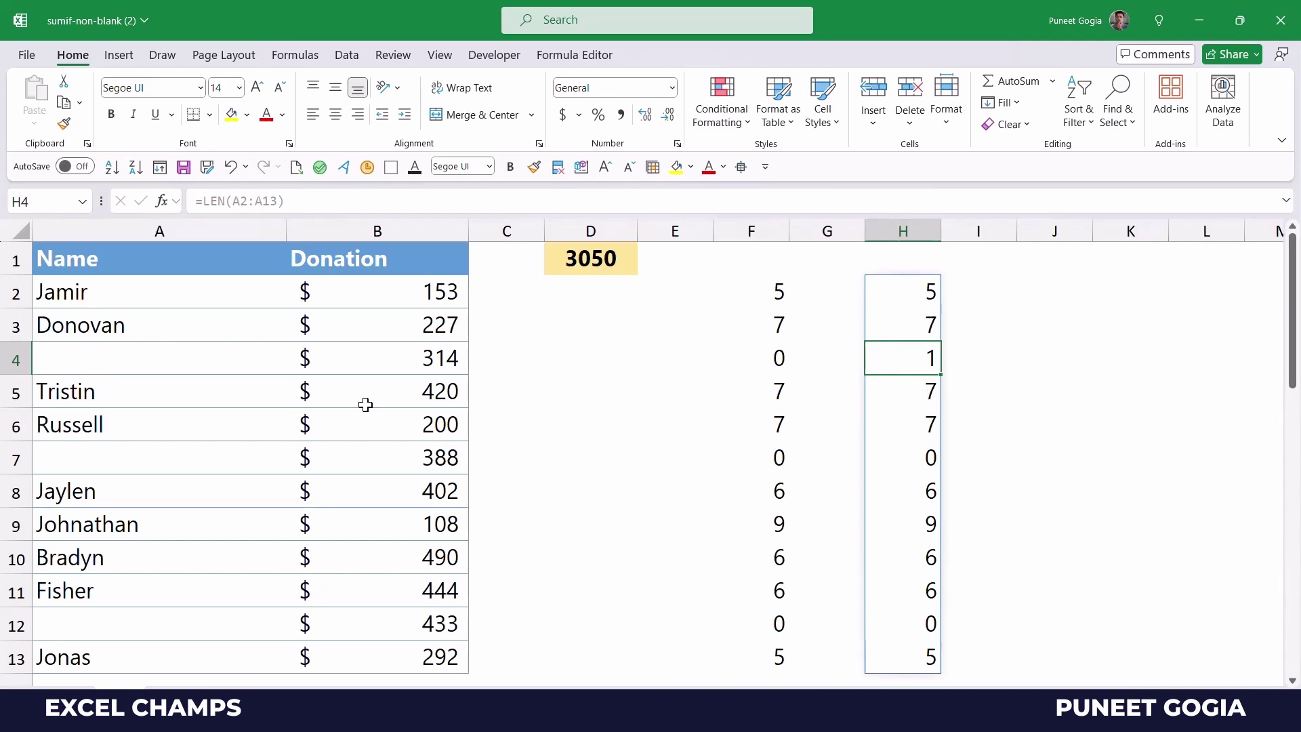
pyautogui.click(766, 352)
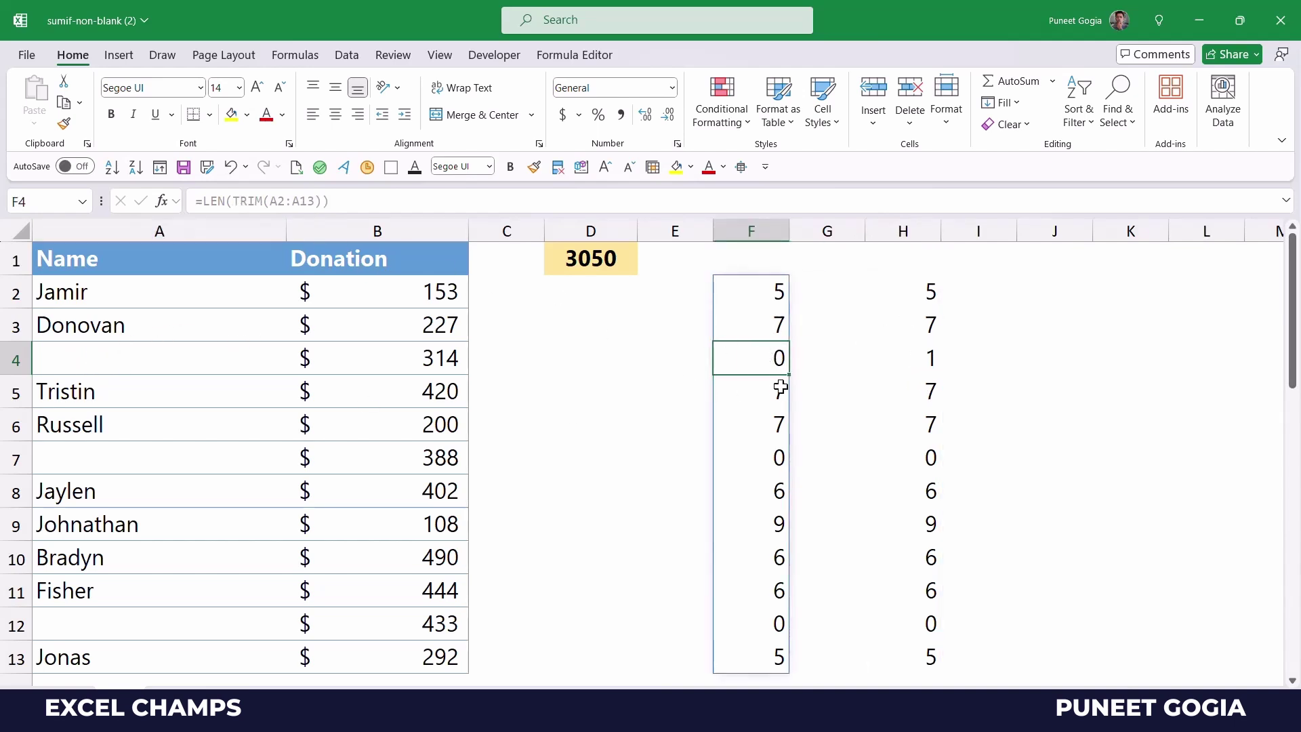
pyautogui.click(912, 291)
# - Append >0 to F2, giving =LEN(TRIM(A2:A13))>0 with FALSE in rows 4, 7 and 12
pyautogui.hotkey('ctrl', 'shift', 'Down')
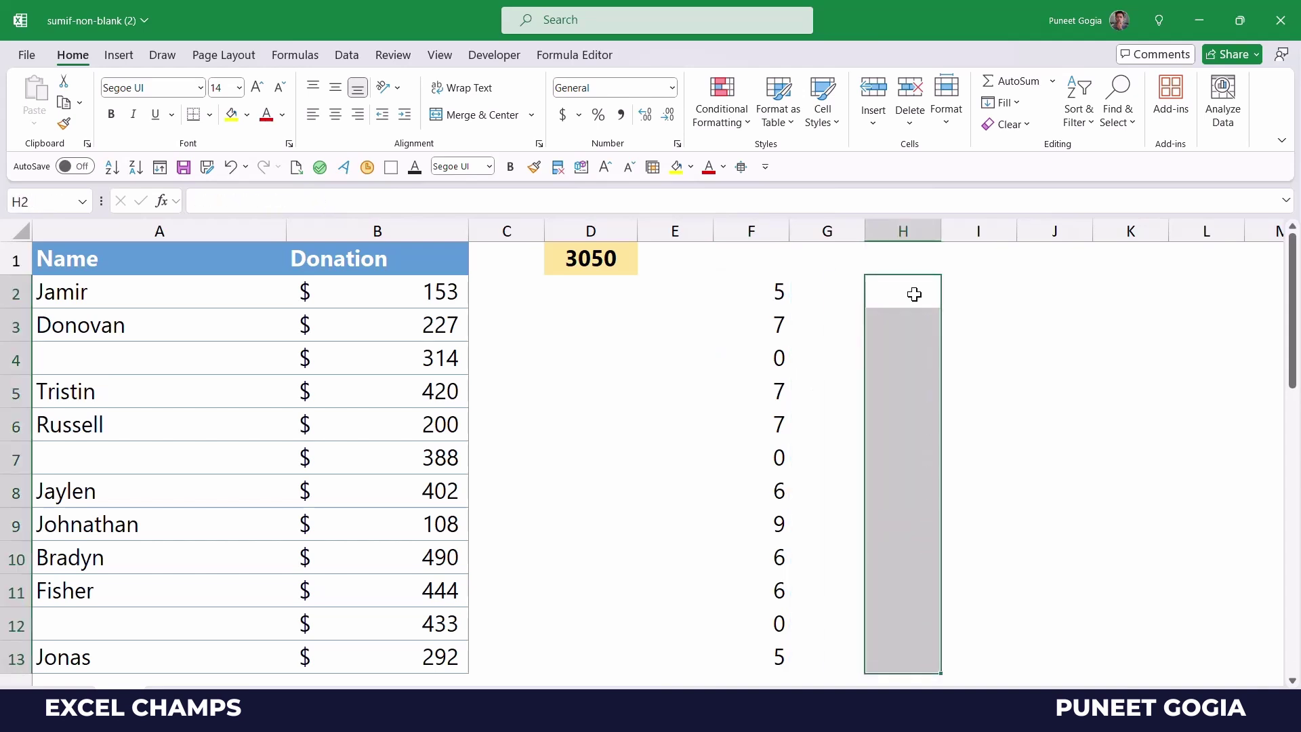
pyautogui.click(749, 292)
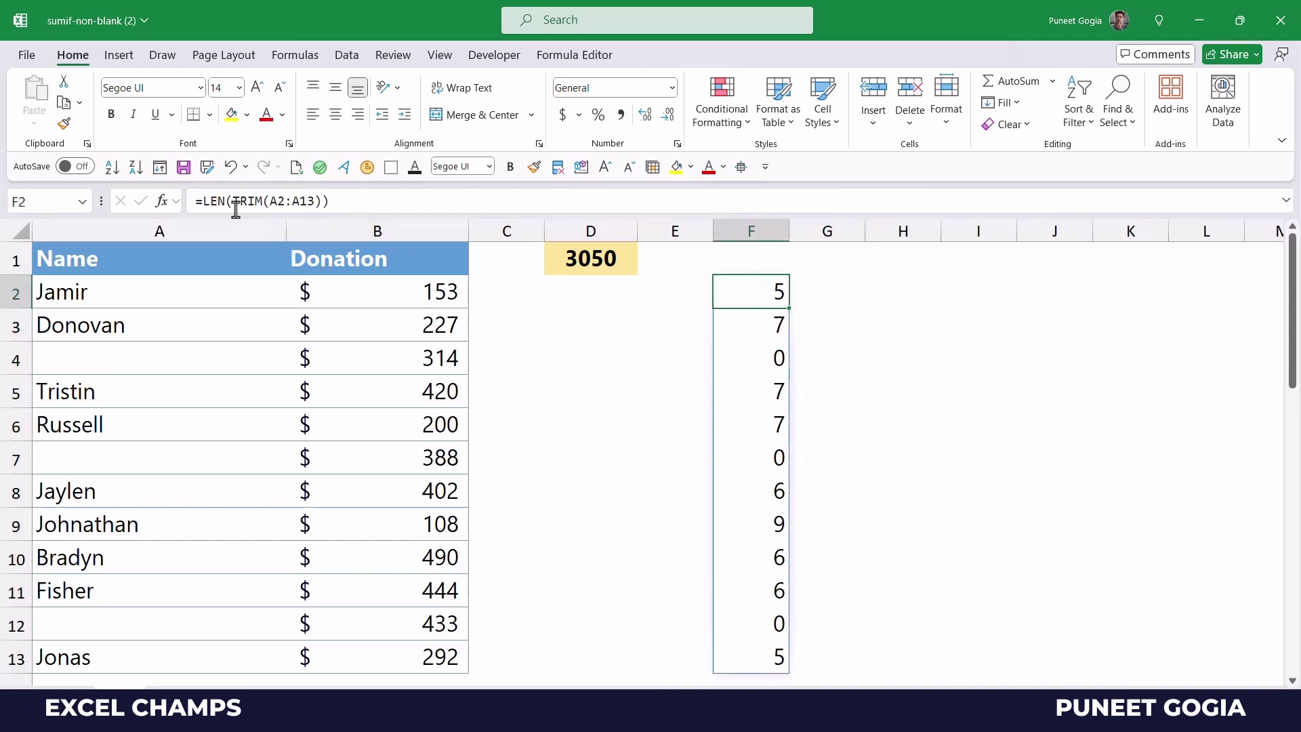
pyautogui.click(201, 201)
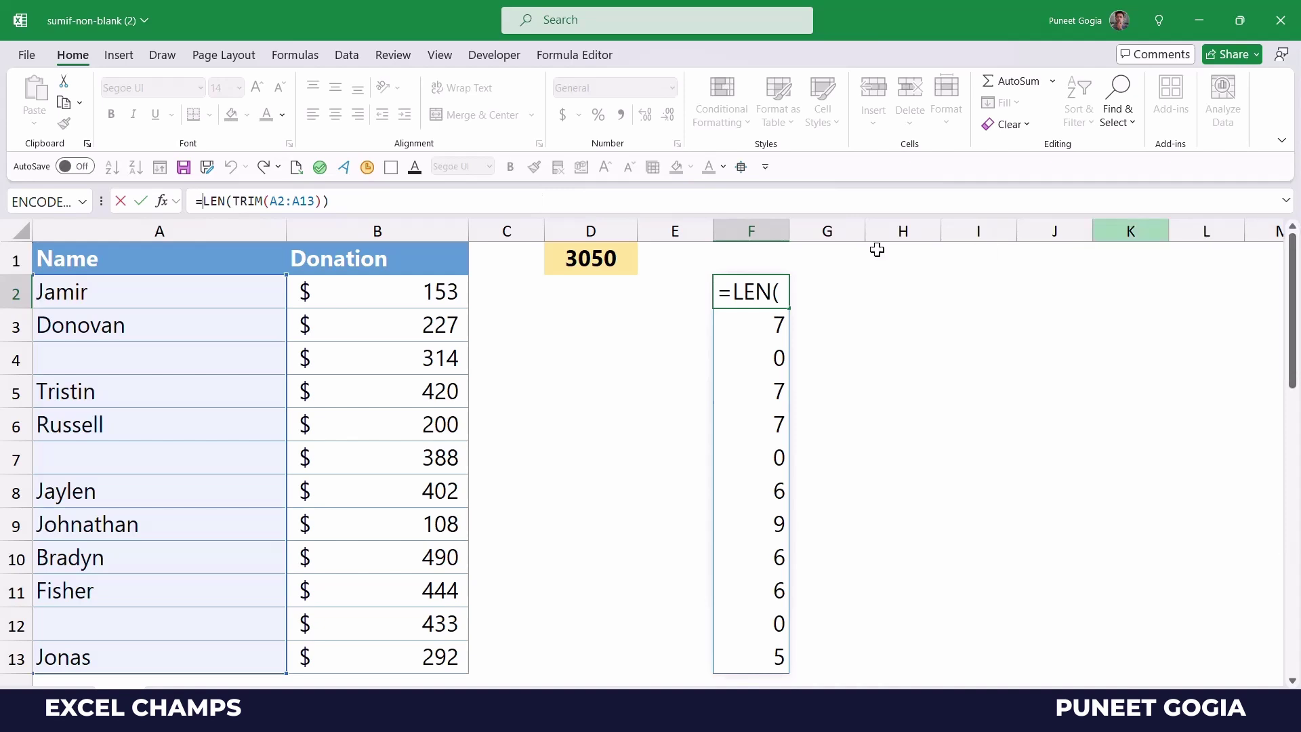
pyautogui.press('Escape')
pyautogui.click(348, 201)
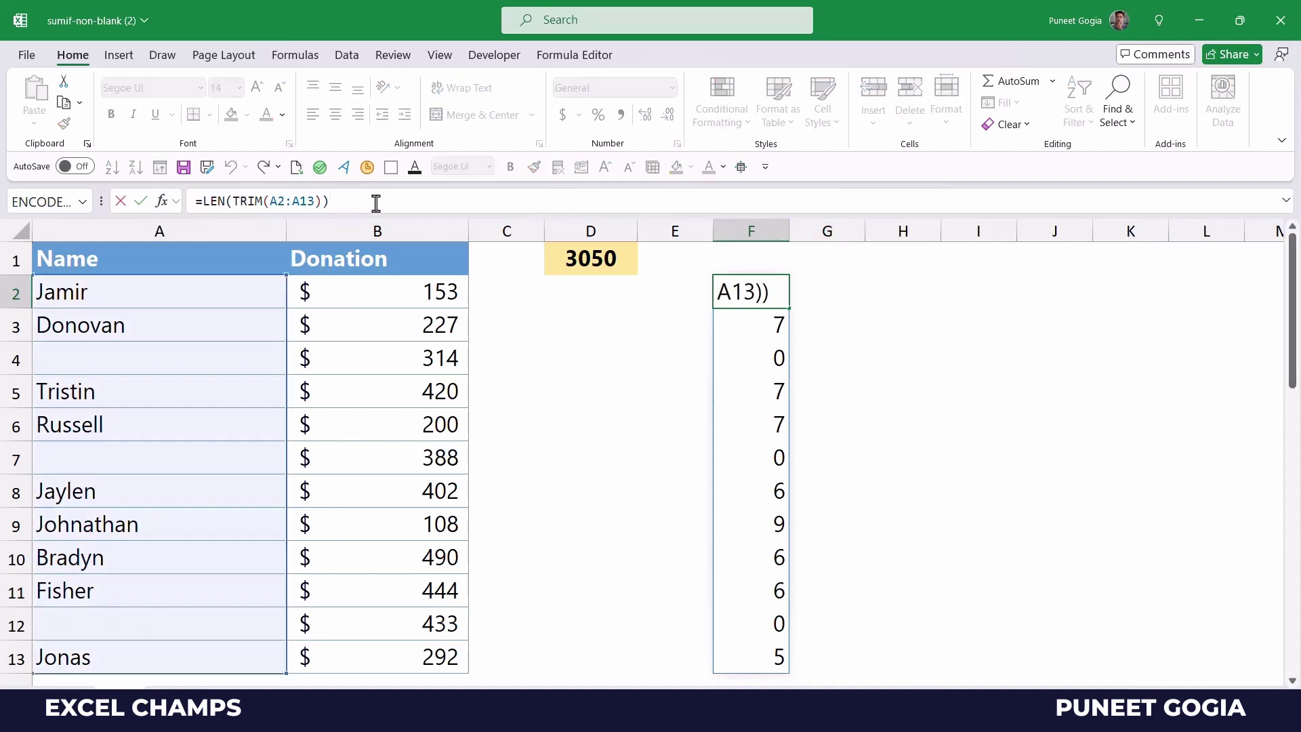
pyautogui.write('.')
pyautogui.write('>')
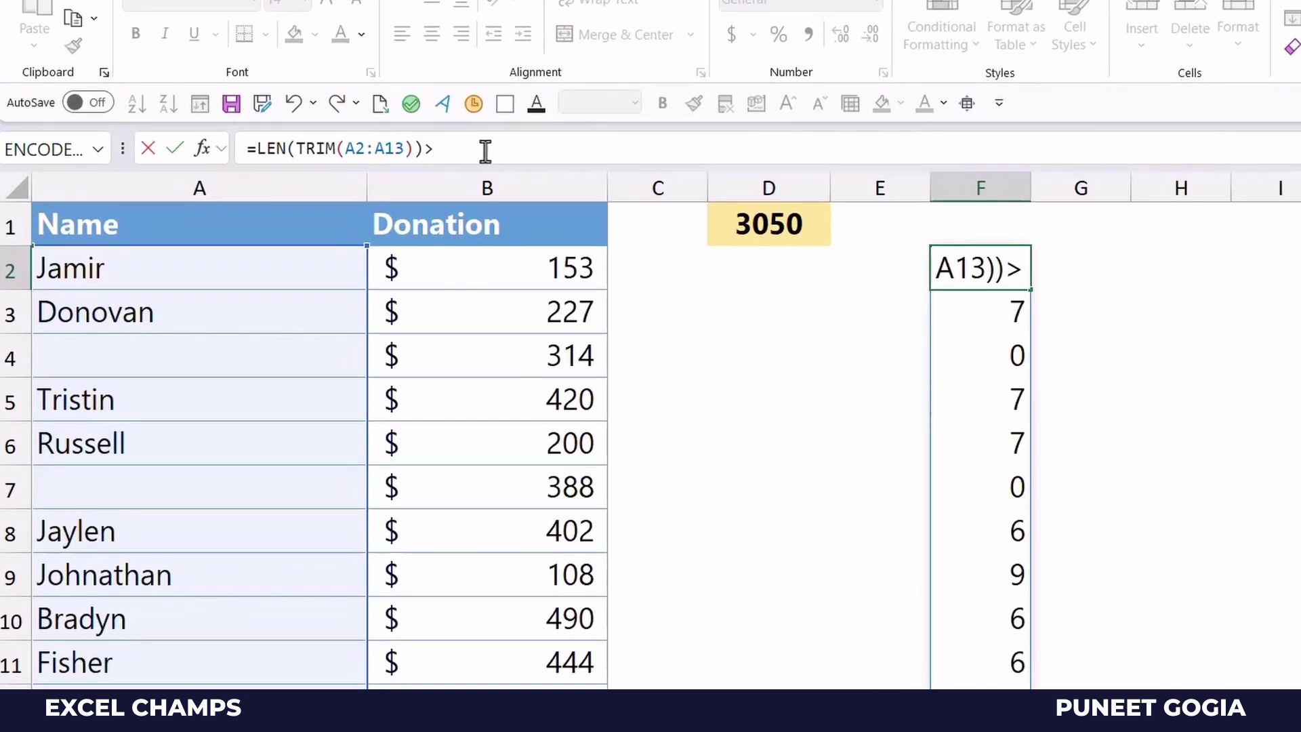
pyautogui.write('0')
pyautogui.press('Return')
pyautogui.press('Up')
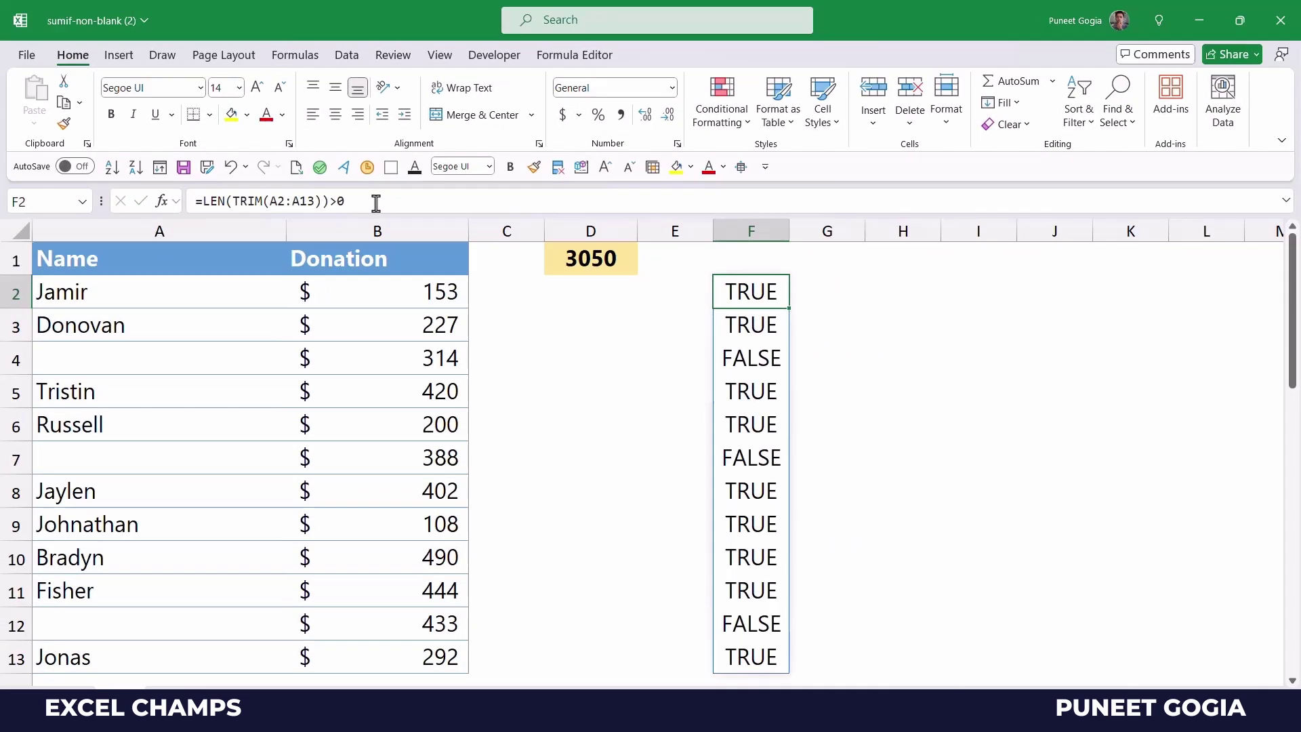
pyautogui.click(203, 201)
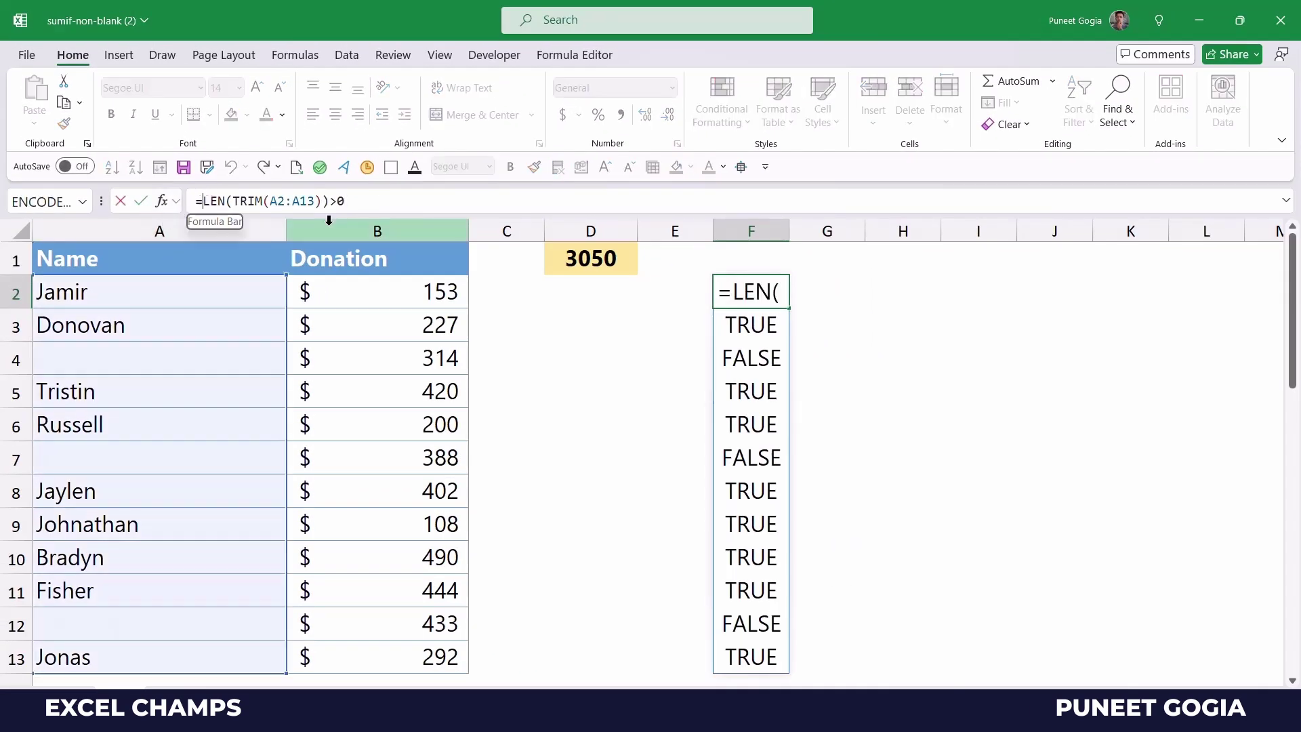
# - Rewrite F2 as =--(LEN(TRIM(A2:A13))>0) so column F shows 1s and 0s
pyautogui.write('(')
pyautogui.click(405, 207)
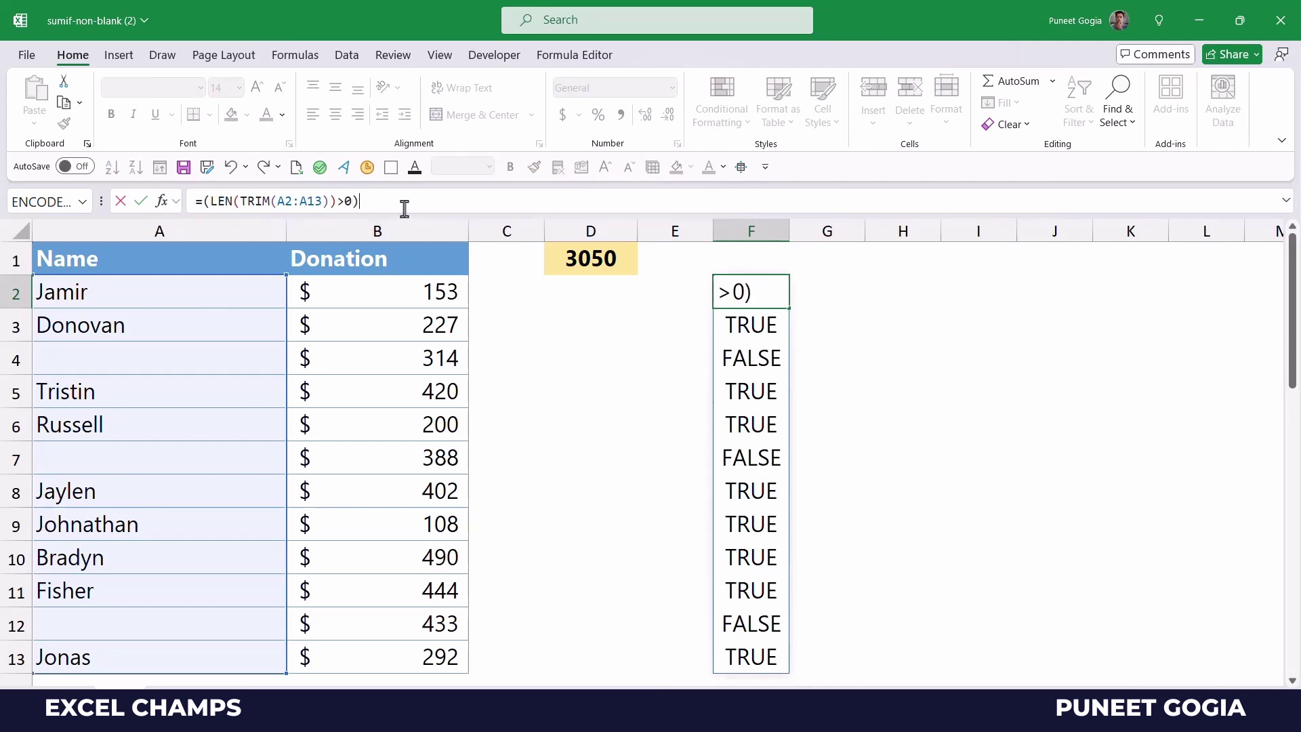
pyautogui.click(205, 202)
pyautogui.write('--')
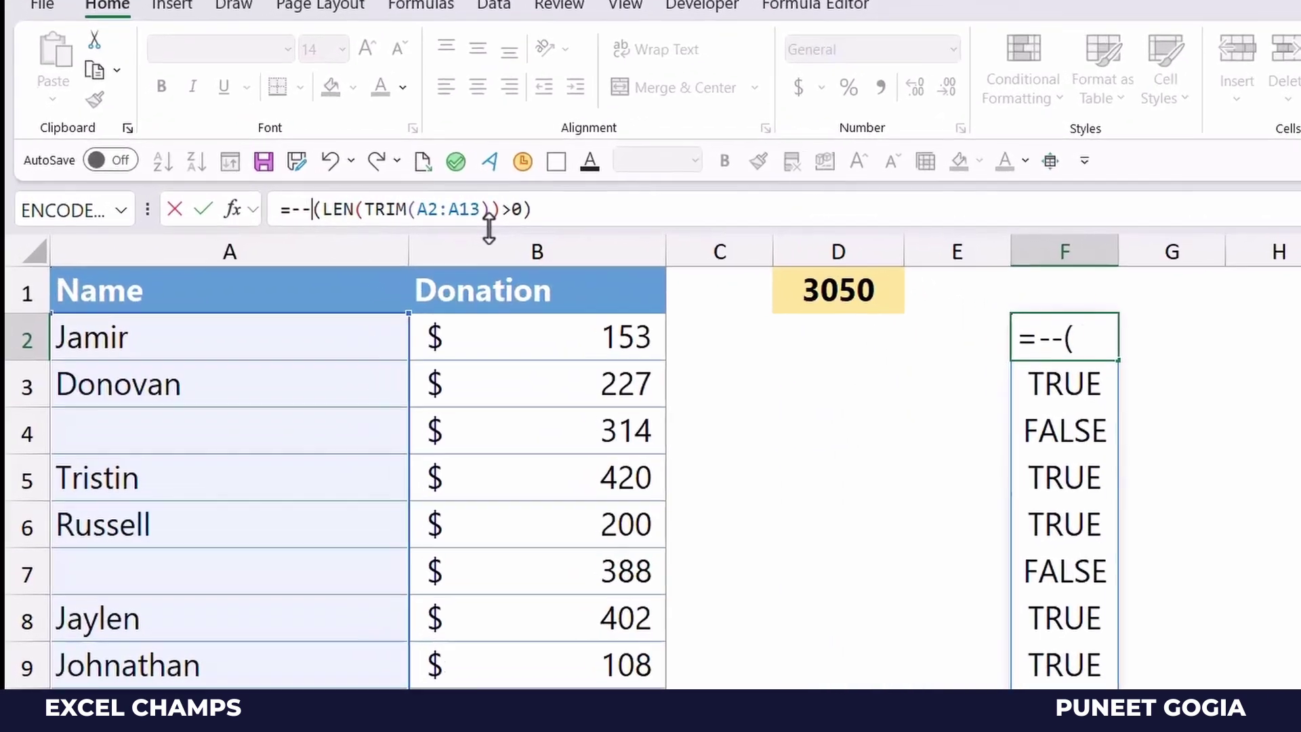
pyautogui.press('Return')
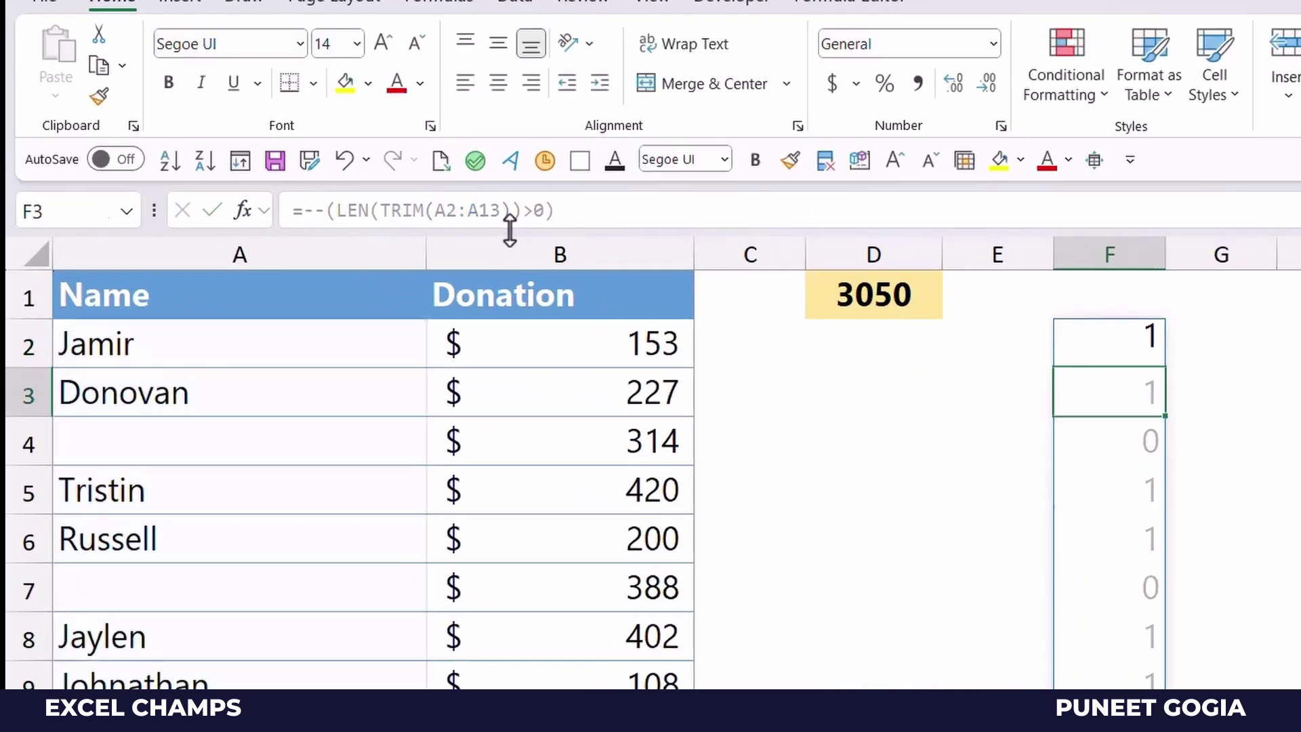
pyautogui.press('Up')
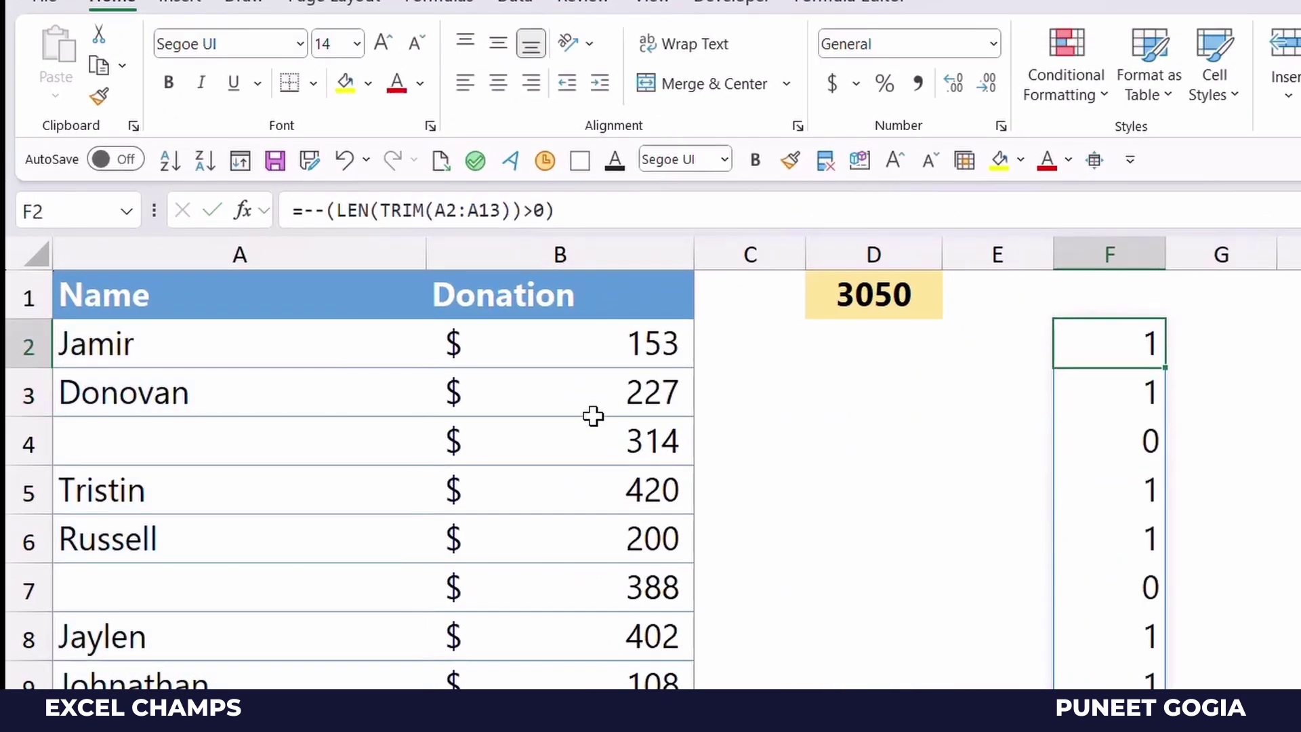
# - Wrap F2 as =SUMPRODUCT(--(LEN(TRIM(A2:A13))>0),B2:B13), returning 2736
pyautogui.click(302, 211)
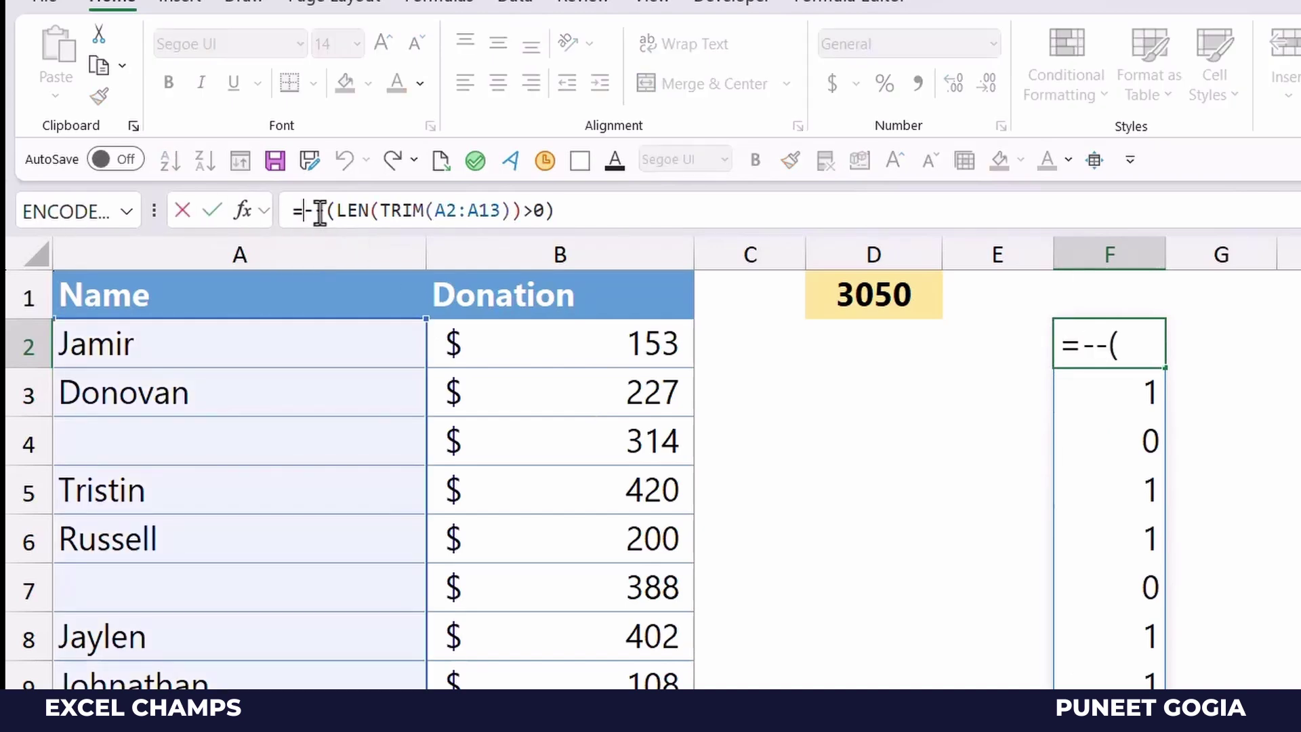
pyautogui.write('SUmpro')
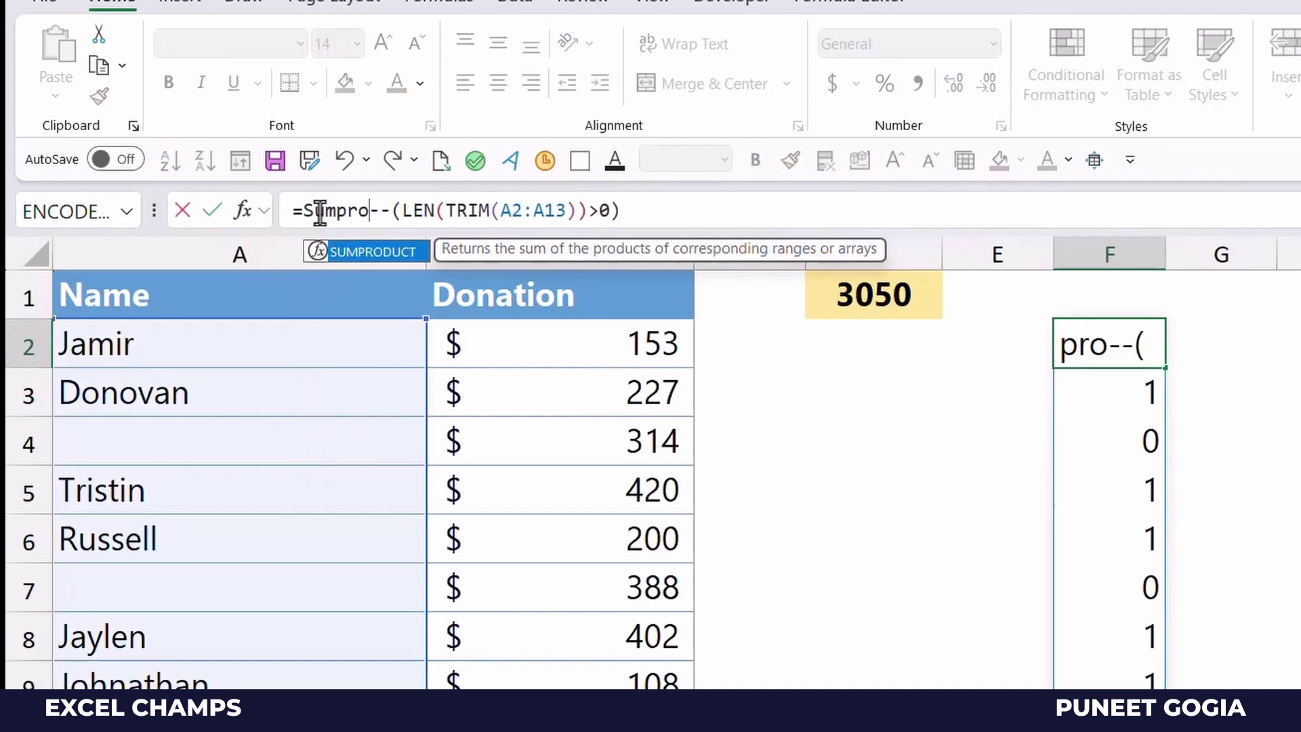
pyautogui.press('Tab')
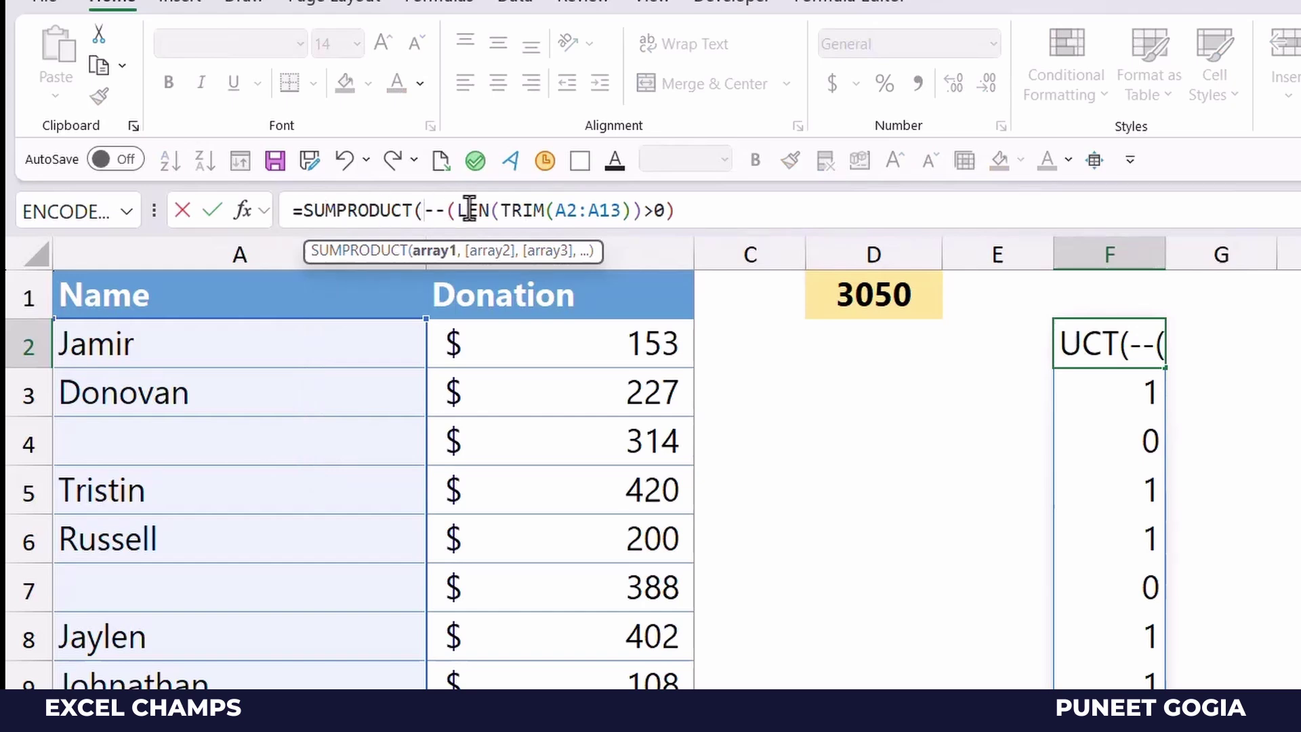
pyautogui.click(681, 211)
pyautogui.write(',')
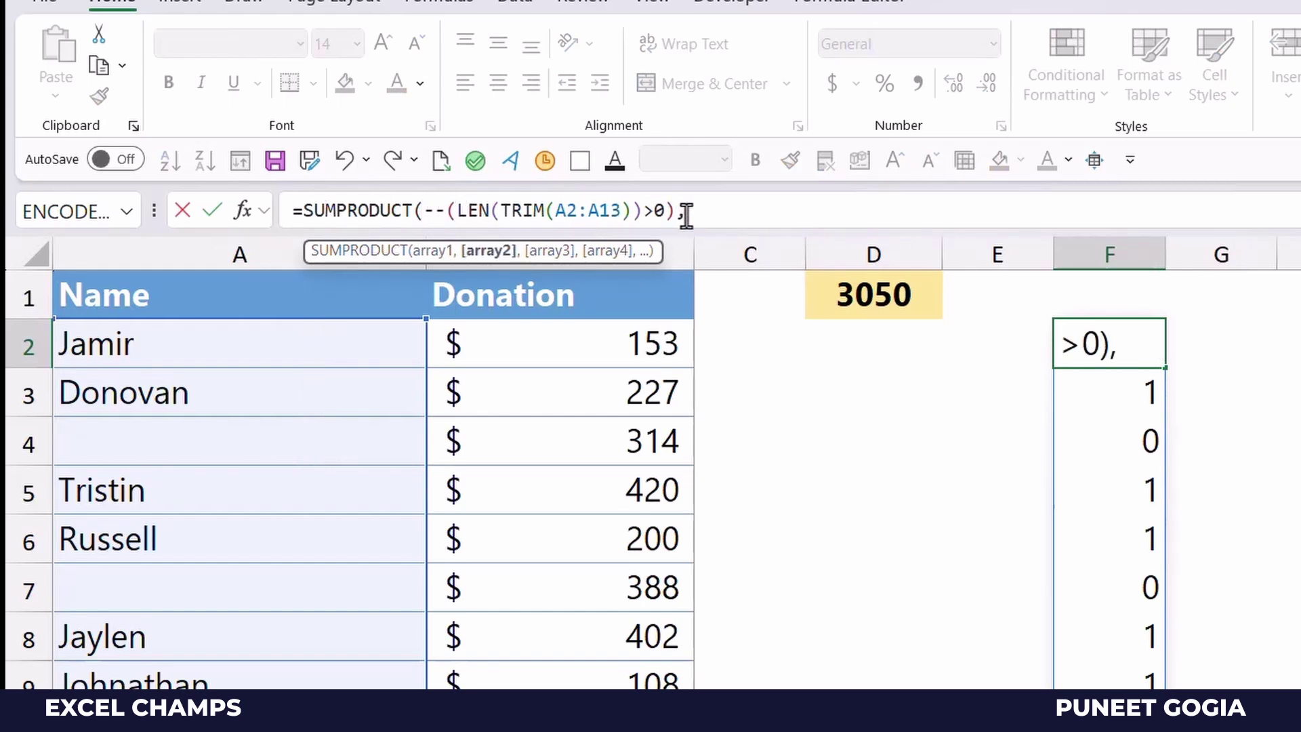
pyautogui.click(649, 339)
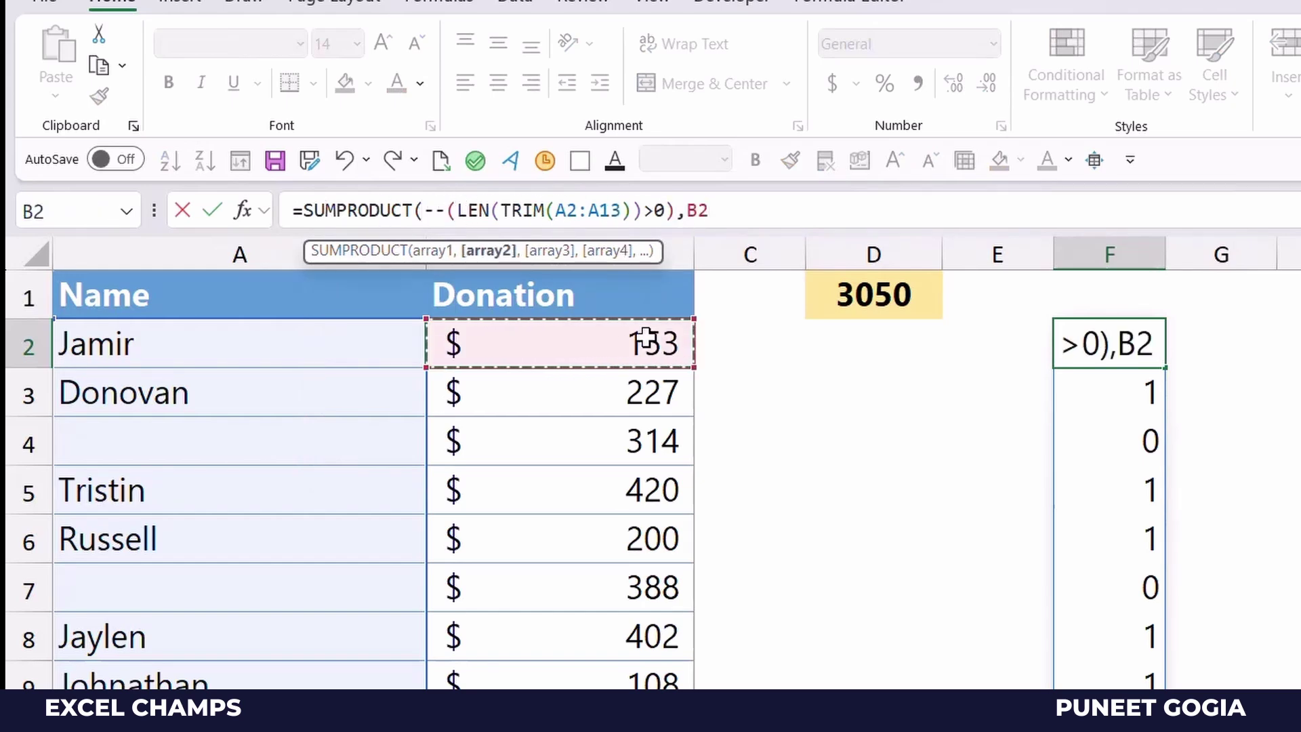
pyautogui.hotkey('ctrl', 'shift', 'Down')
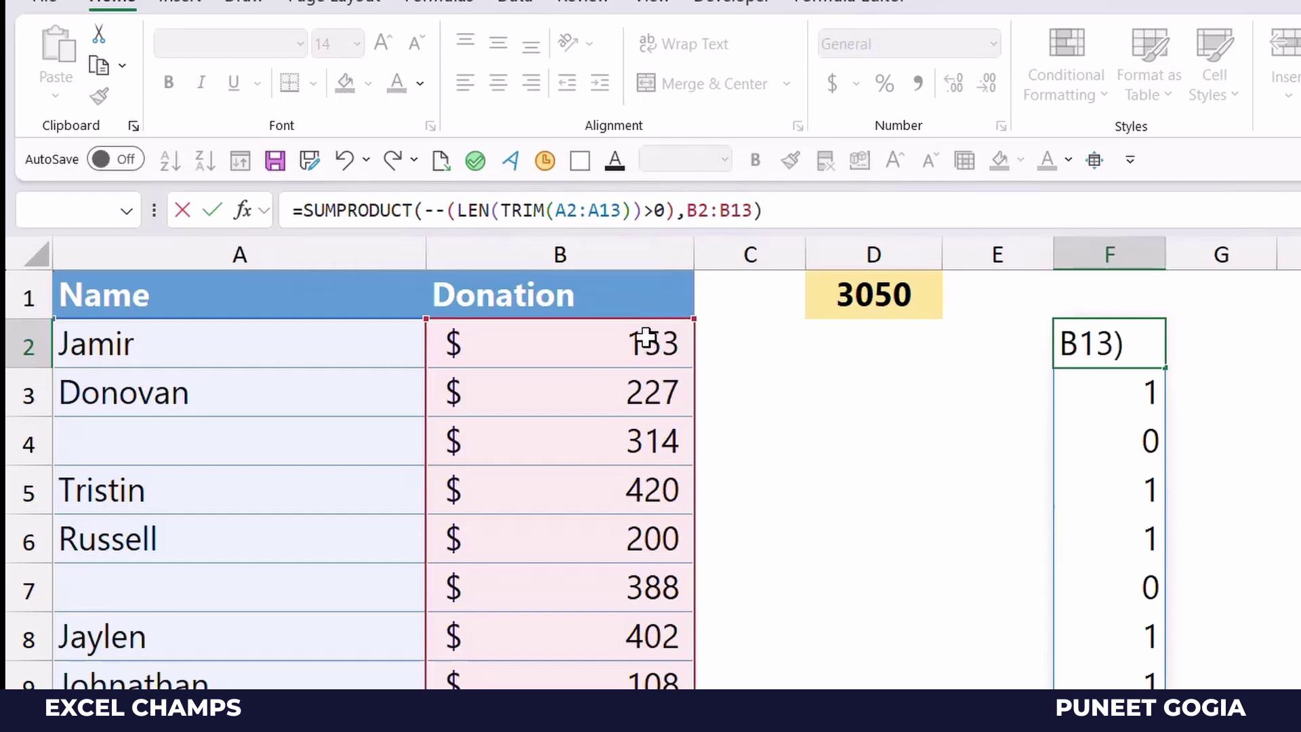
pyautogui.press('Return')
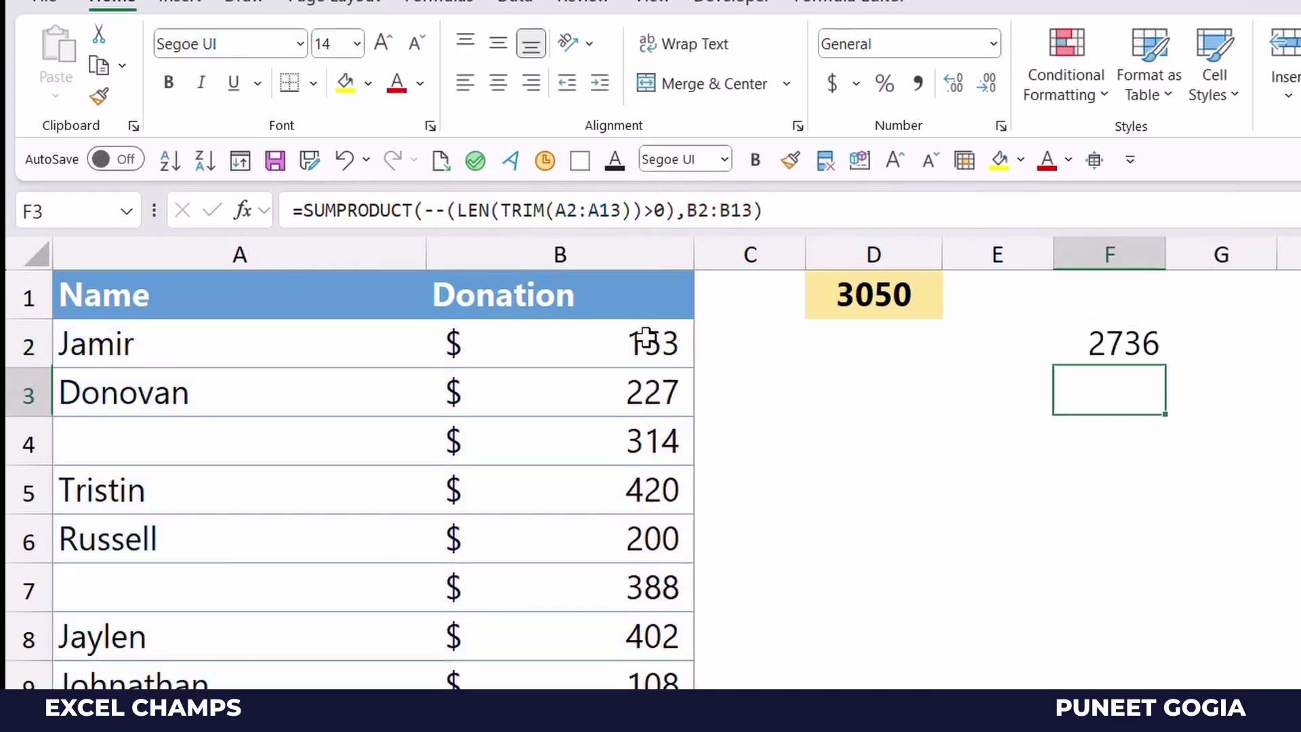
pyautogui.press('Up')
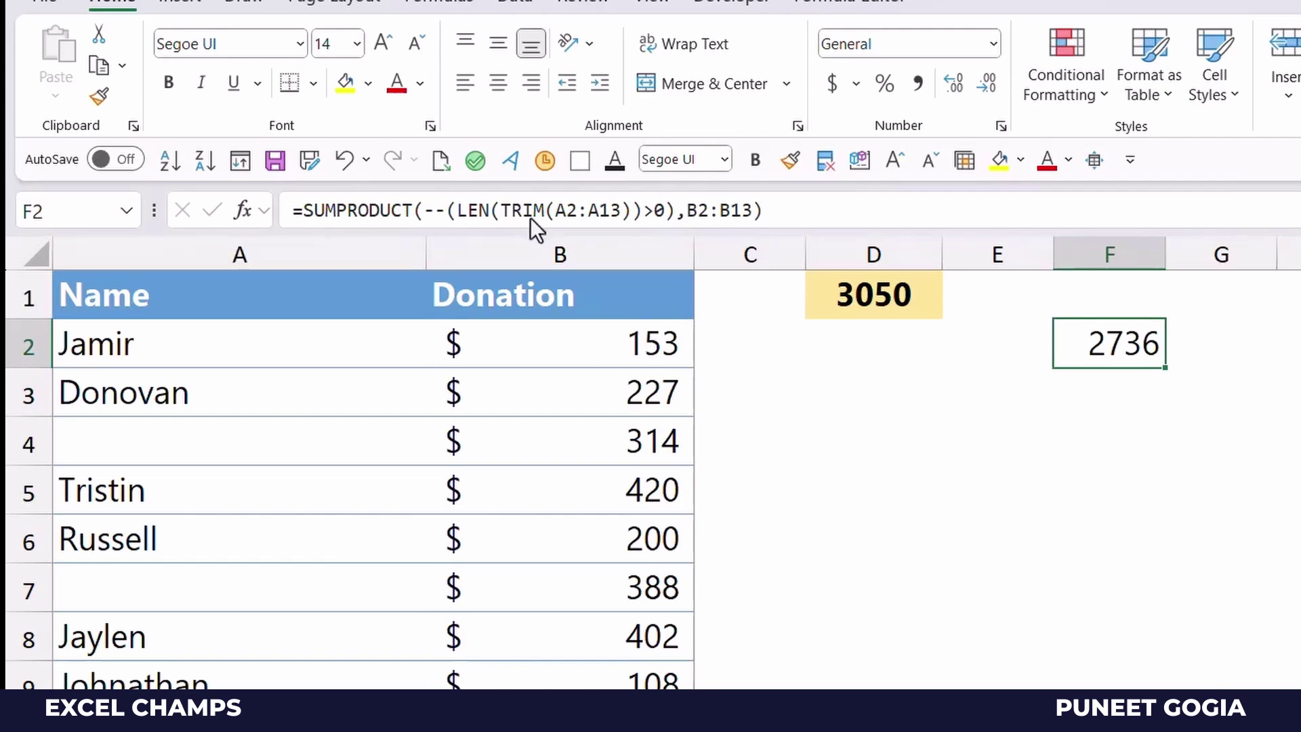
pyautogui.moveTo(501, 212); pyautogui.dragTo(632, 210)
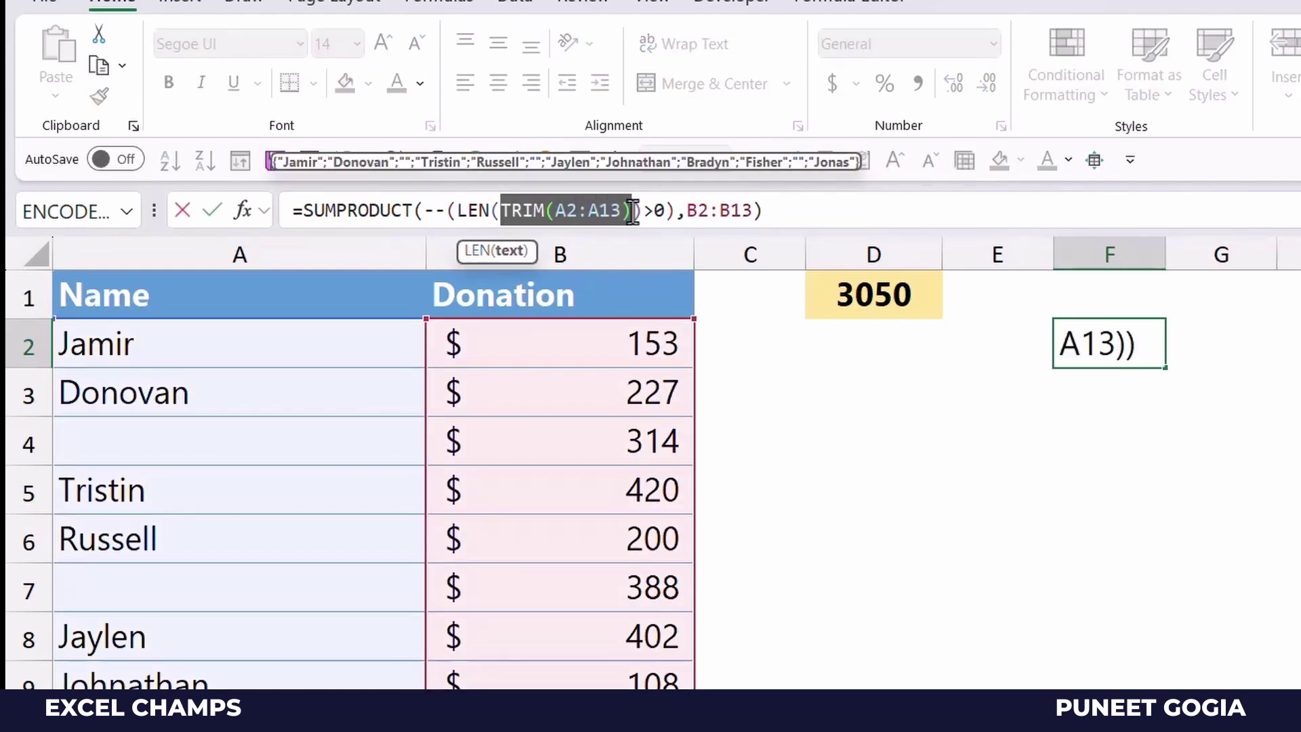
pyautogui.press('F9')
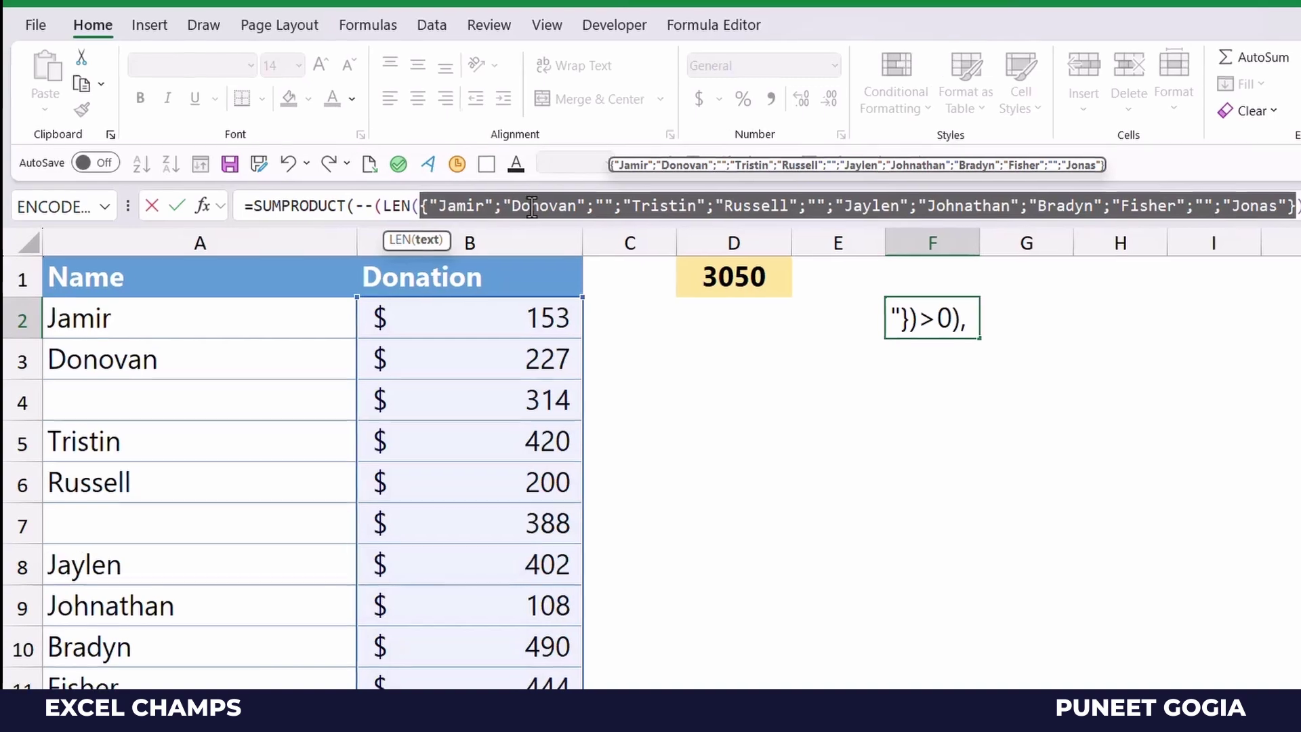
pyautogui.moveTo(383, 205); pyautogui.dragTo(742, 205)
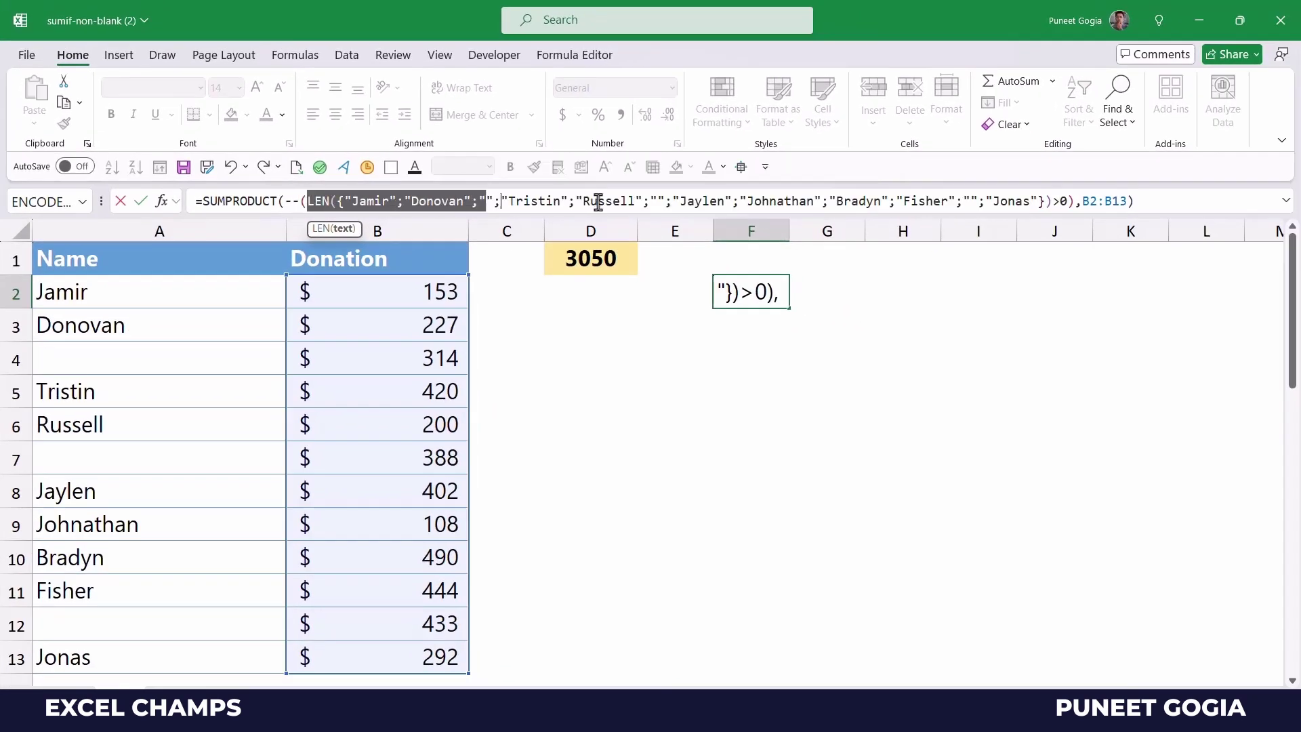
pyautogui.moveTo(598, 202); pyautogui.dragTo(857, 202)
pyautogui.press('Escape')
pyautogui.moveTo(308, 201); pyautogui.dragTo(432, 201)
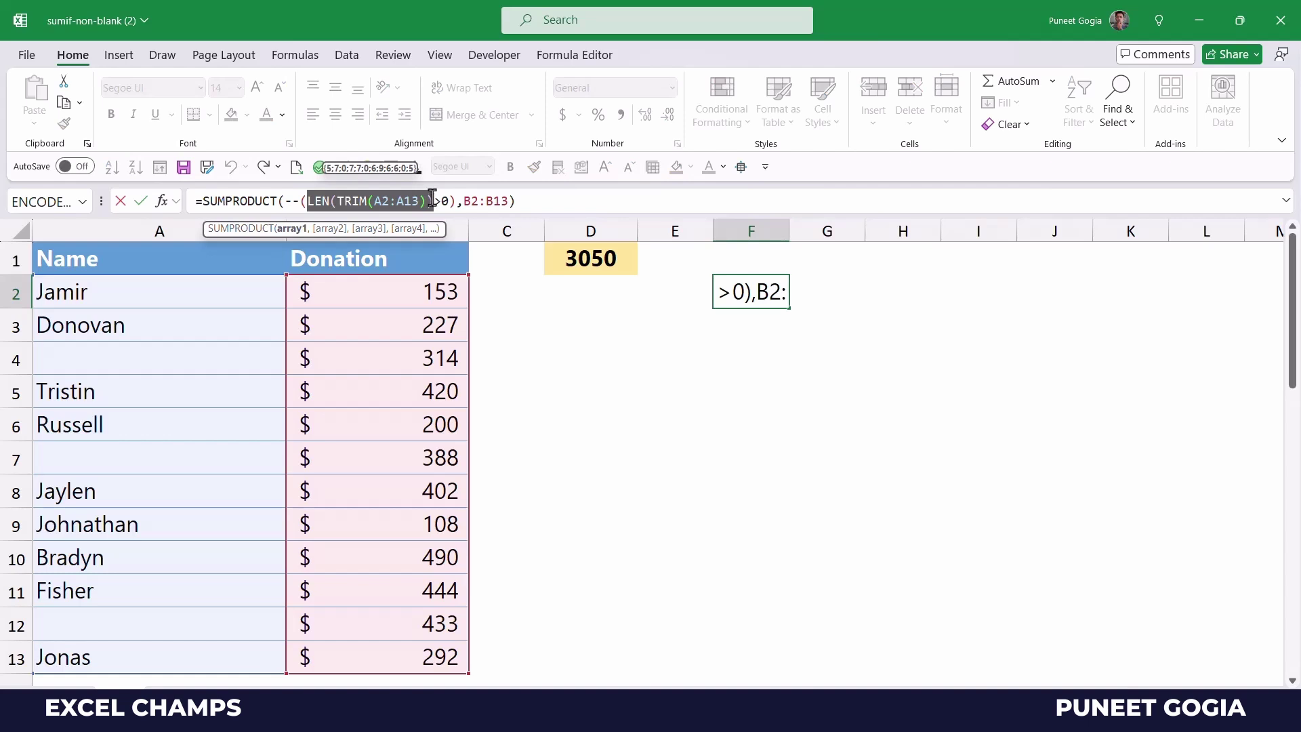
pyautogui.press('F9')
# - Preview the LEN(TRIM(A2:A13))>0 test with F9, first as TRUE/FALSE, then double-negated as 1/0
pyautogui.press('Escape')
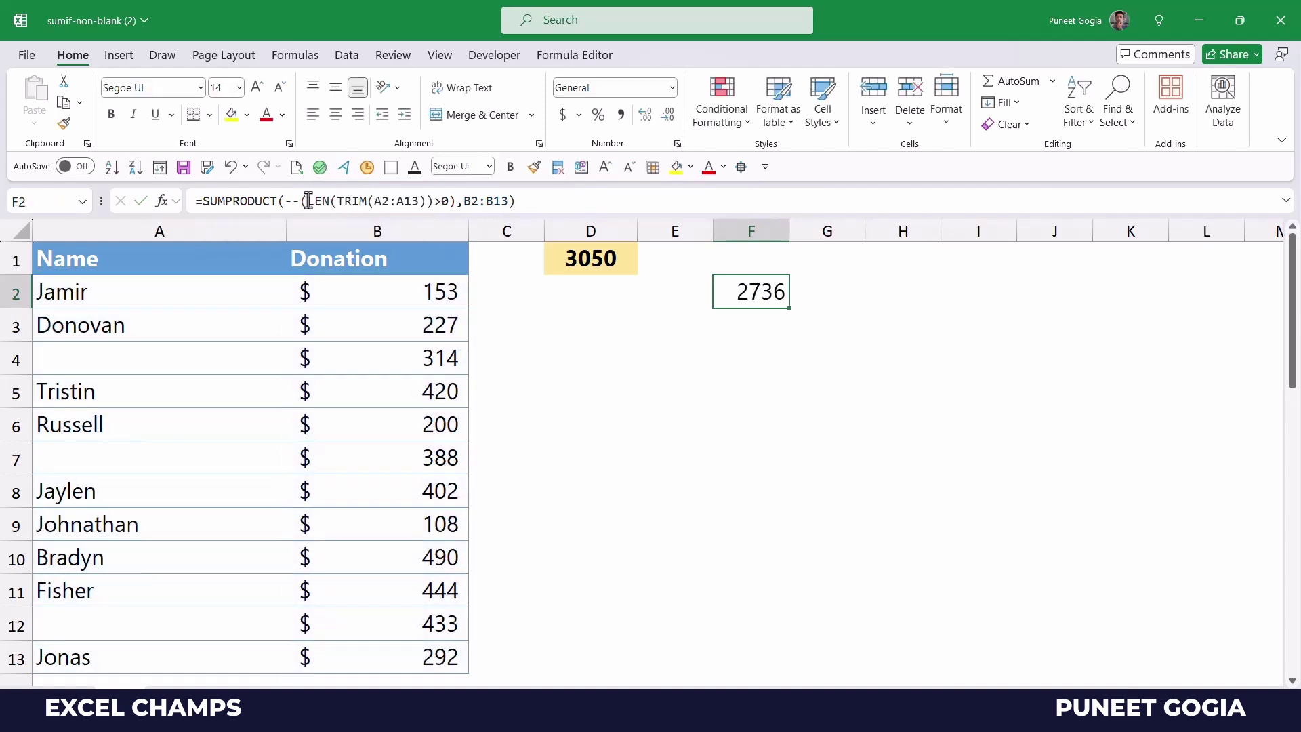
pyautogui.moveTo(309, 202); pyautogui.dragTo(449, 202)
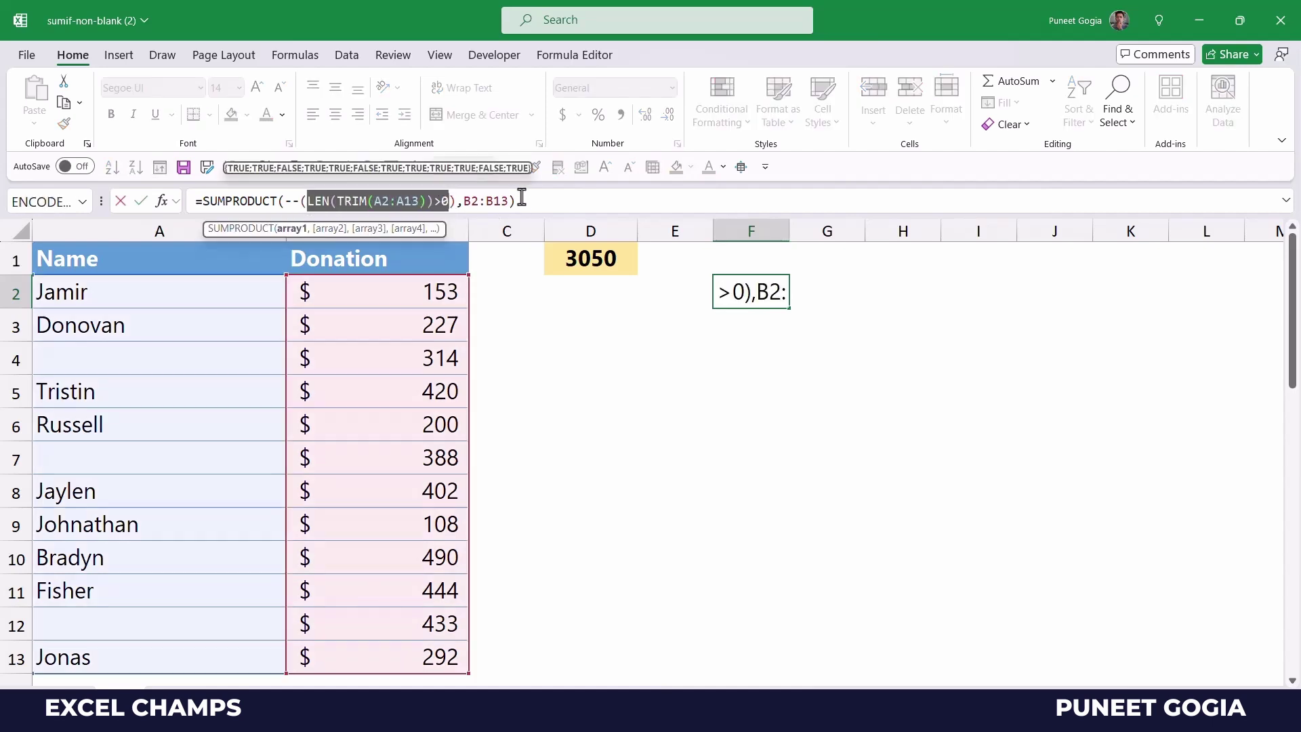
pyautogui.press('F9')
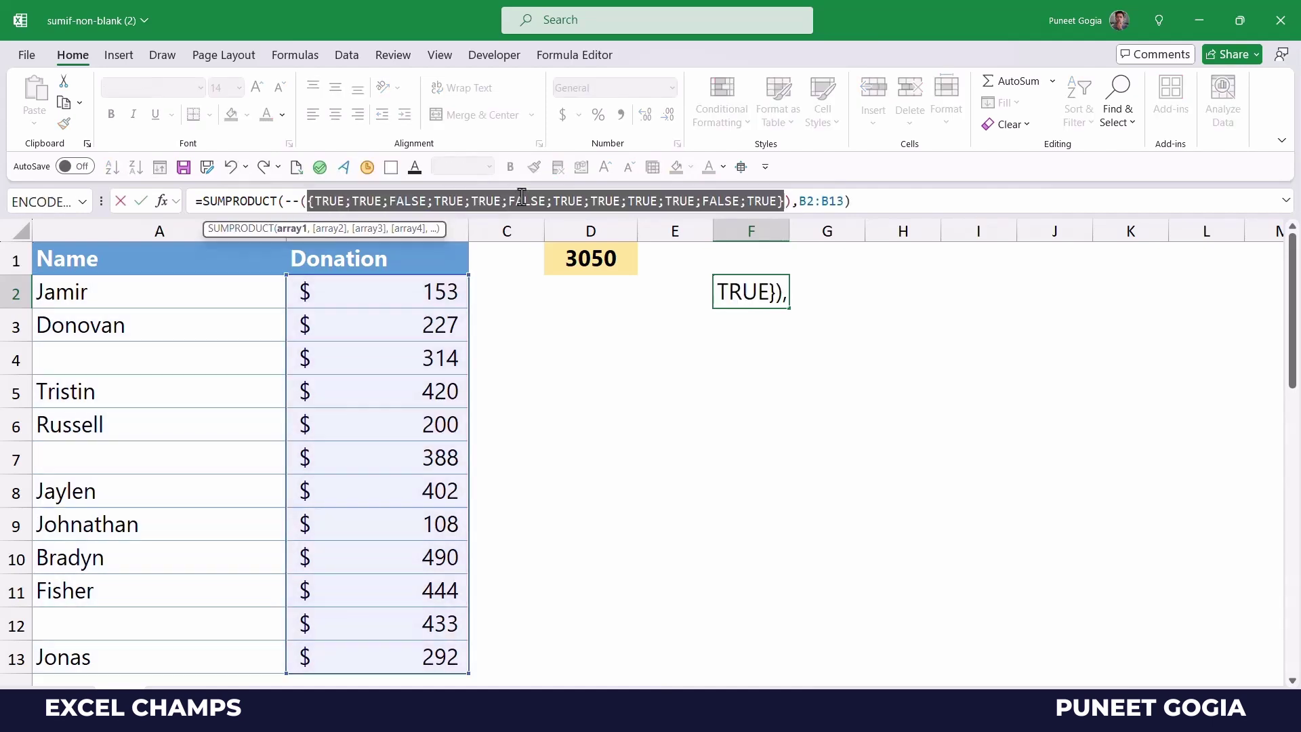
pyautogui.press('Escape')
pyautogui.moveTo(284, 202); pyautogui.dragTo(451, 203)
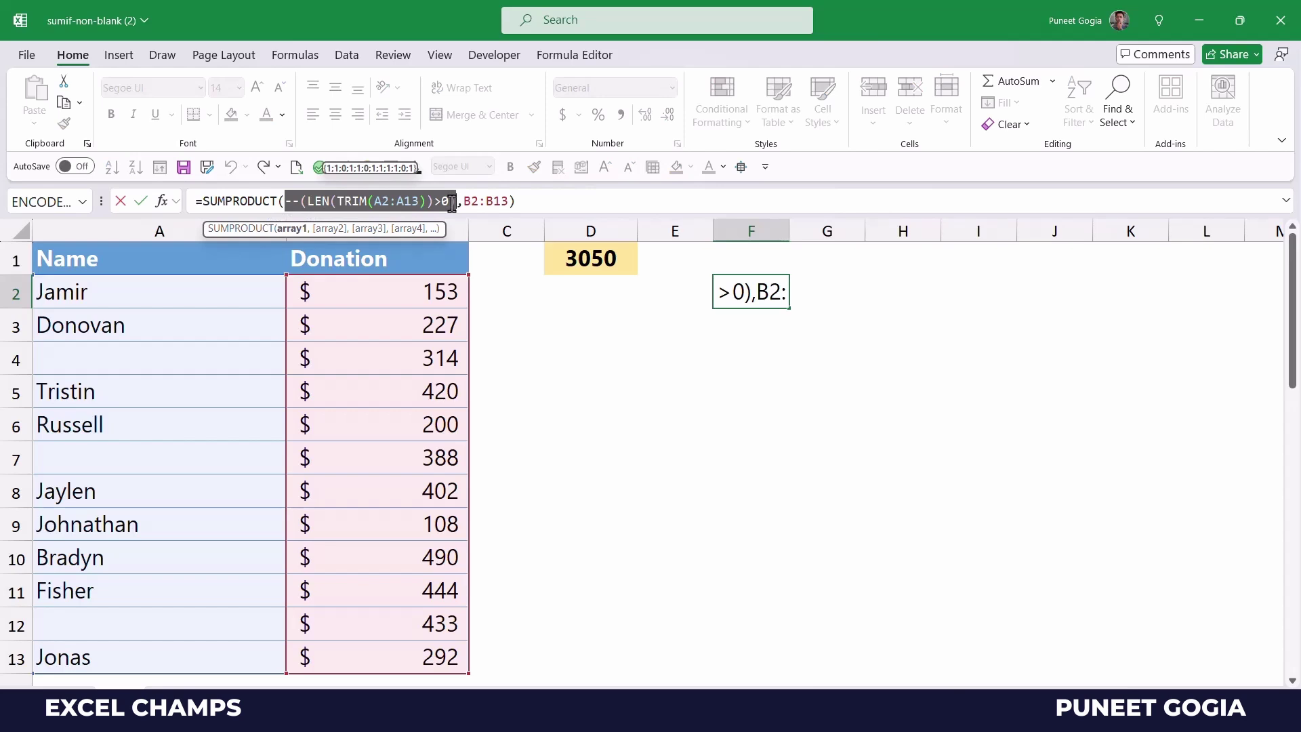
pyautogui.press('F9')
pyautogui.press('Escape')
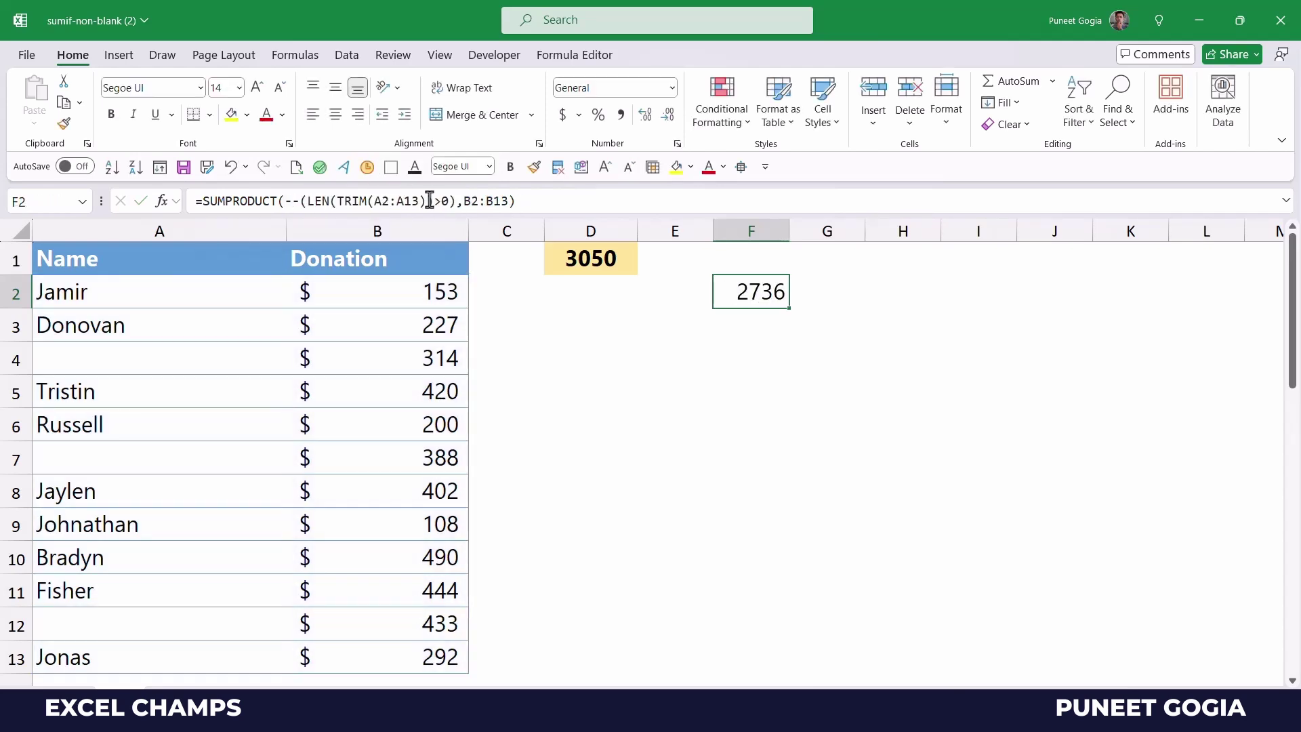
# - Evaluate both SUMPRODUCT arguments in place, showing flags {1;1;0;…;1} and donations {153;227;314;…;292}
pyautogui.moveTo(287, 201); pyautogui.dragTo(506, 203)
pyautogui.press('F9')
pyautogui.moveTo(287, 201); pyautogui.dragTo(461, 201)
pyautogui.press('F9')
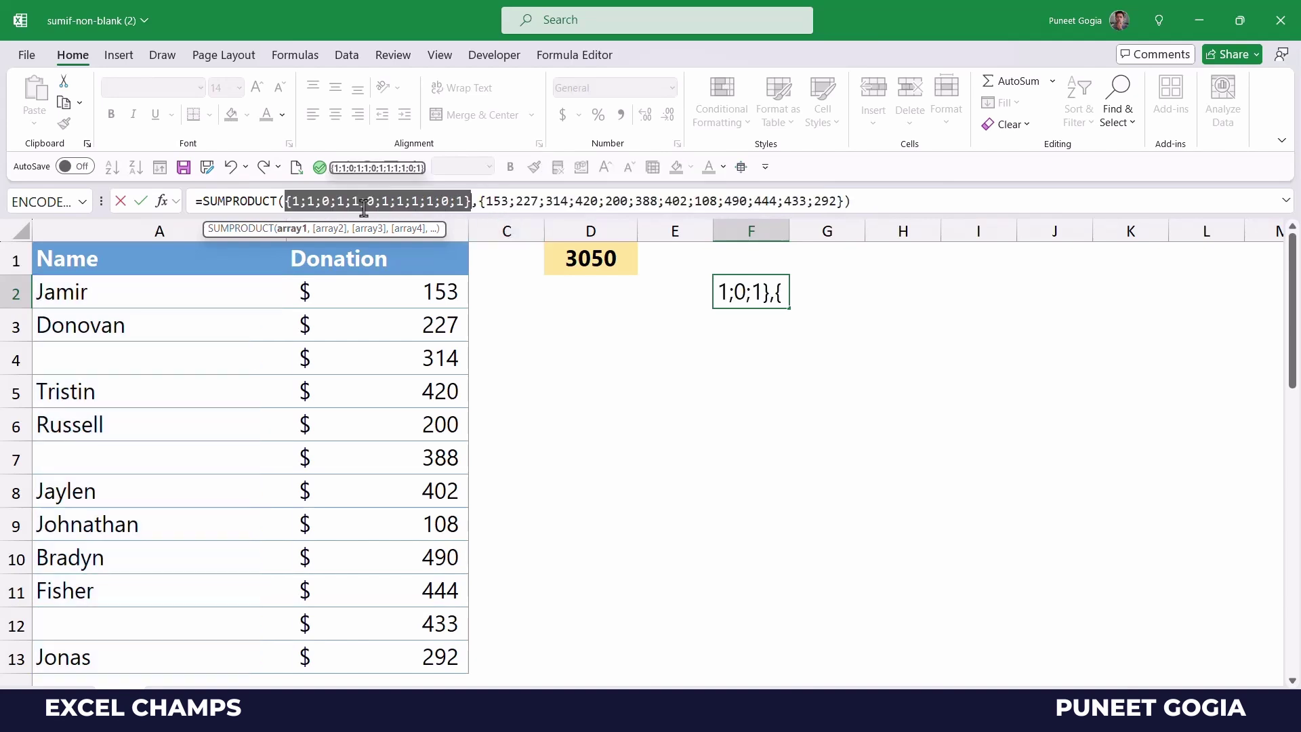